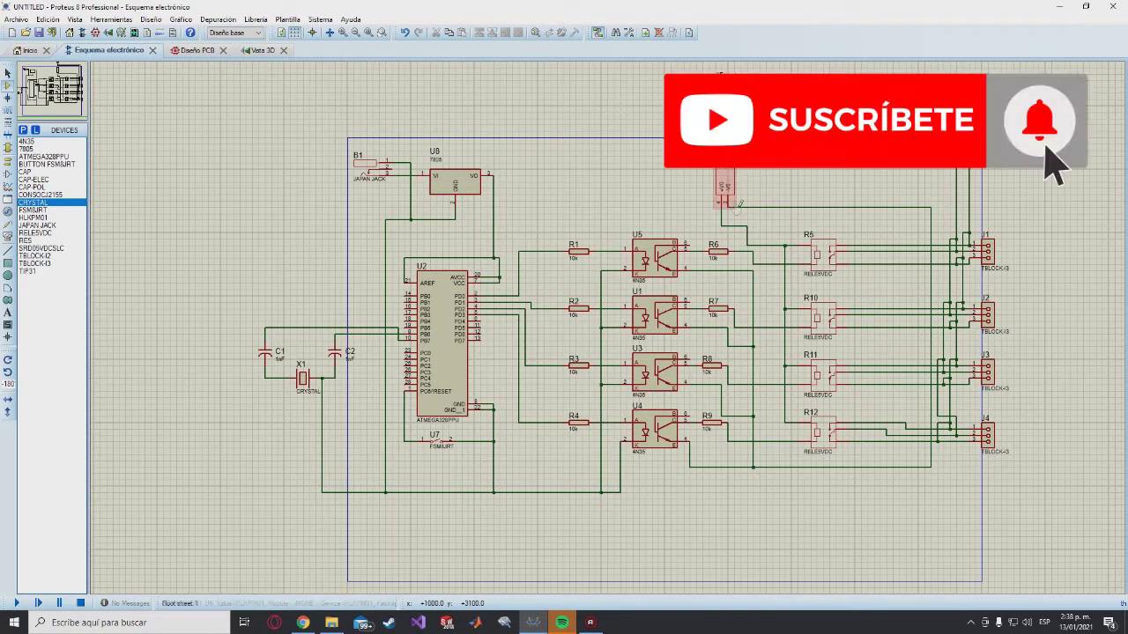
# Zoom around the relay board schematic, then bring up Chrome's SnapEDA SRD-05VDC-SL-C relay page
pyautogui.scroll(2, 608, 324)
pyautogui.scroll(-2, 608, 299)
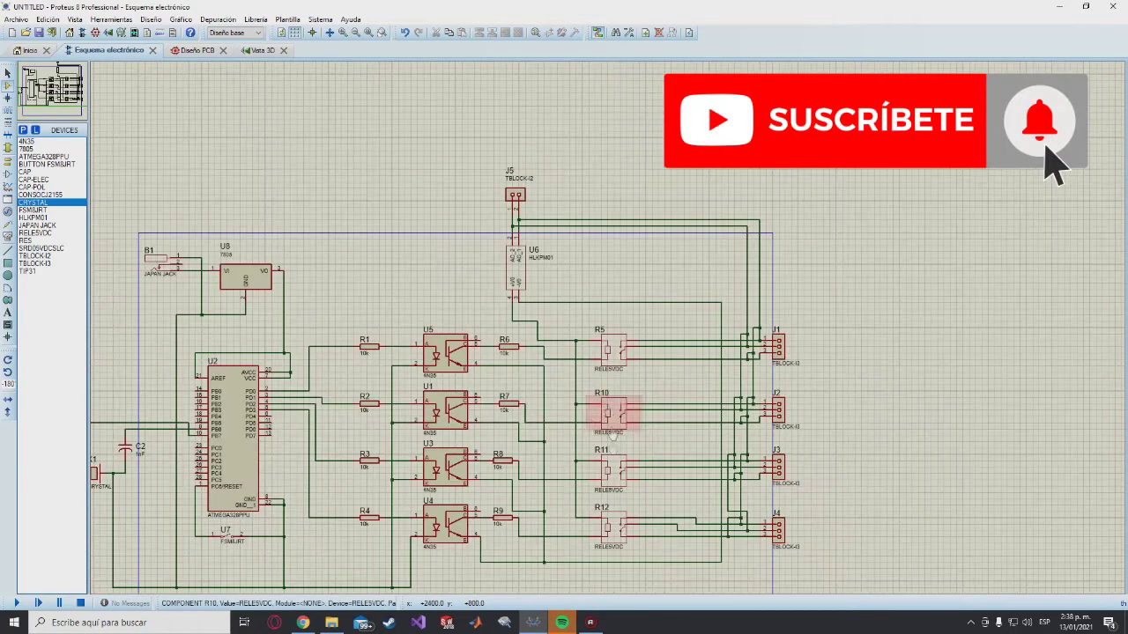
pyautogui.scroll(1, 610, 273)
pyautogui.scroll(-1, 607, 290)
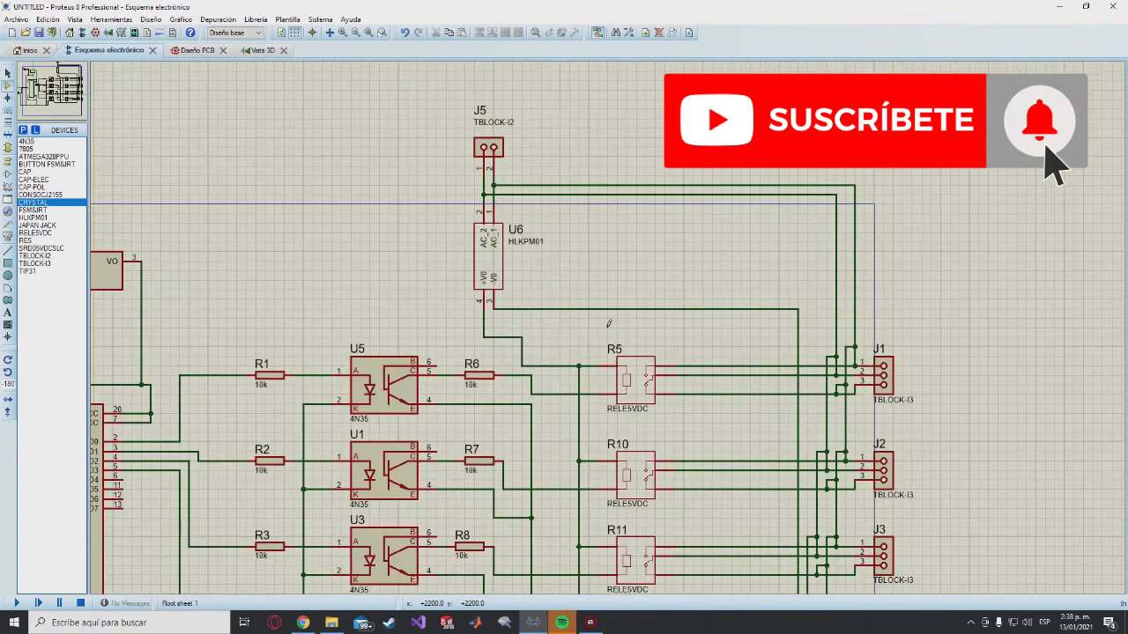
pyautogui.scroll(-1, 608, 324)
pyautogui.scroll(1, 608, 325)
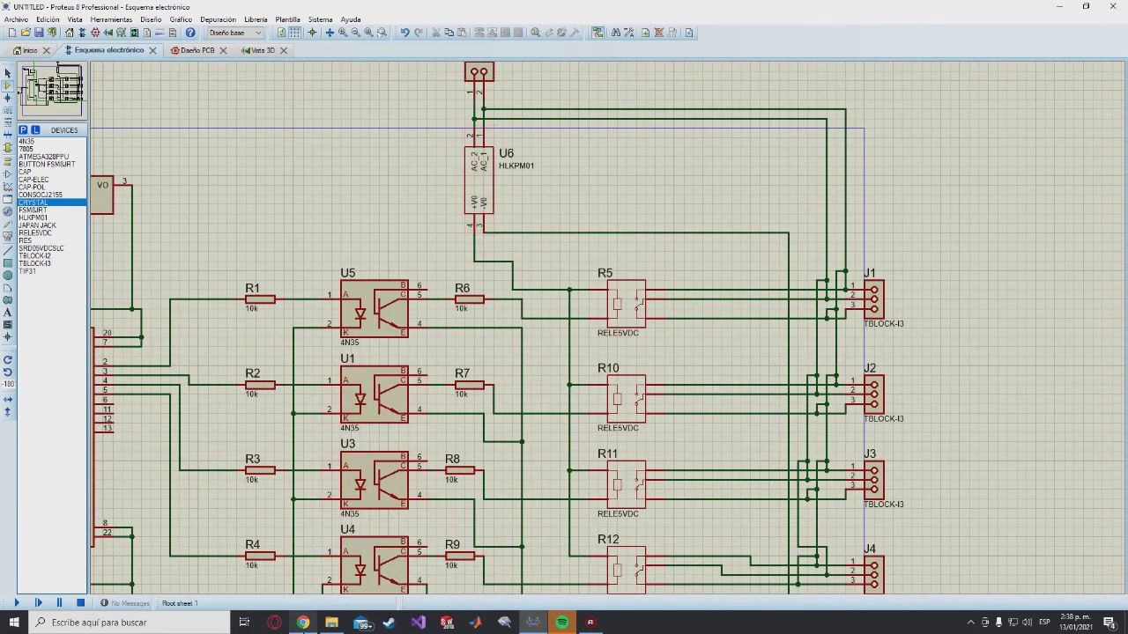
pyautogui.click(303, 622)
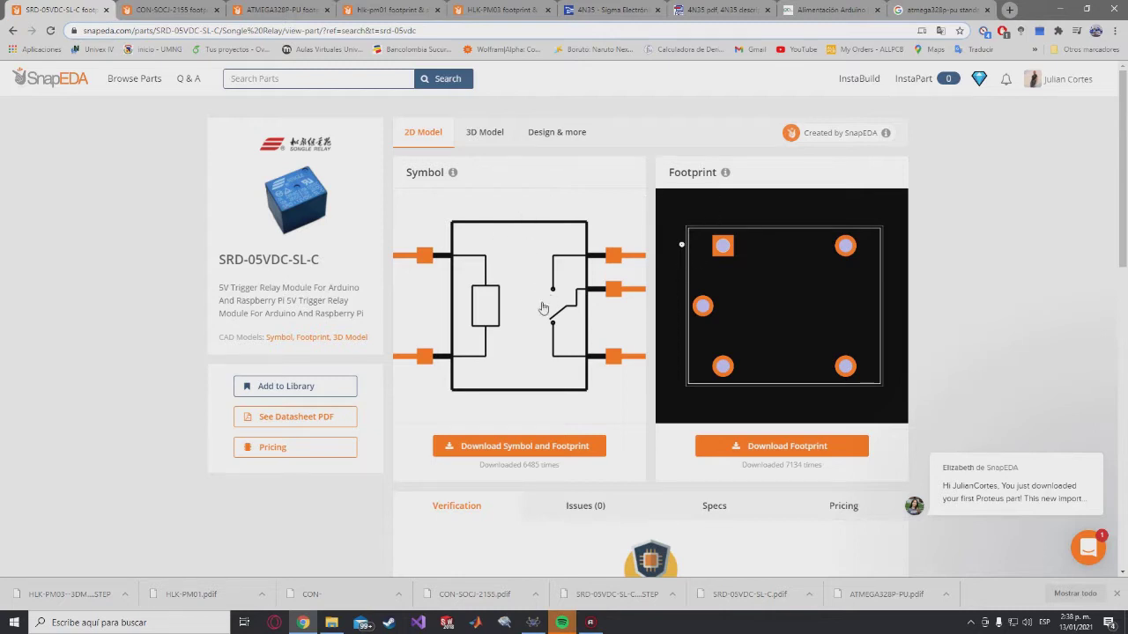
# Rotate the 3D models of the CON-SOCJ-2155 power jack and the ATMEGA328P-PU
pyautogui.click(190, 10)
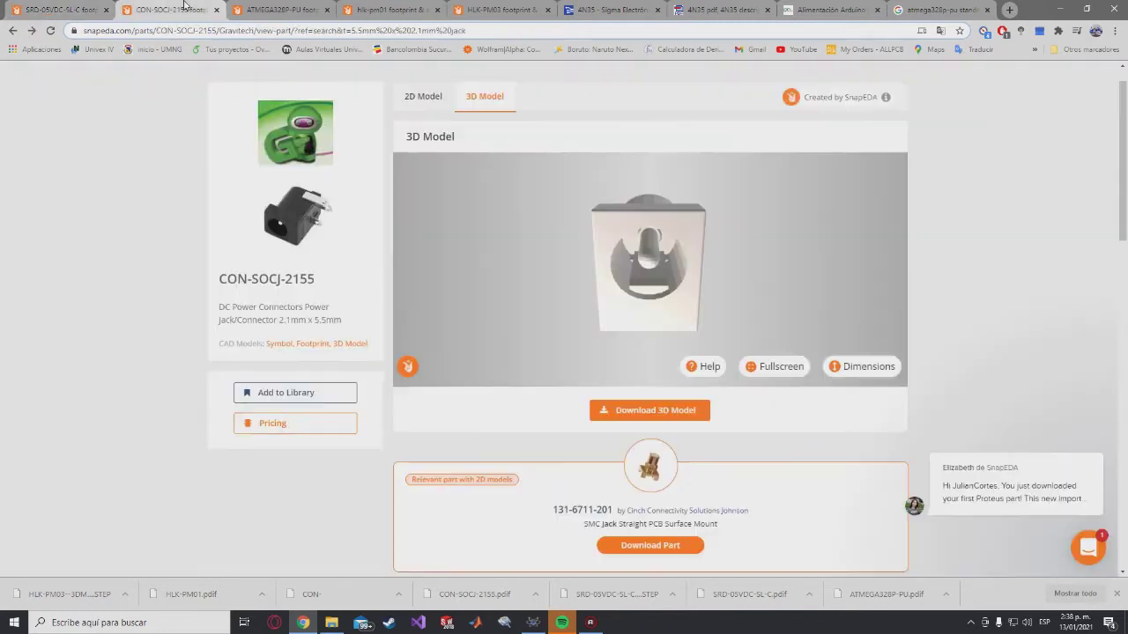
pyautogui.moveTo(645, 263)
pyautogui.mouseDown()
pyautogui.moveTo(530, 309)
pyautogui.moveTo(570, 265)
pyautogui.moveTo(649, 247)
pyautogui.moveTo(616, 260)
pyautogui.mouseUp()
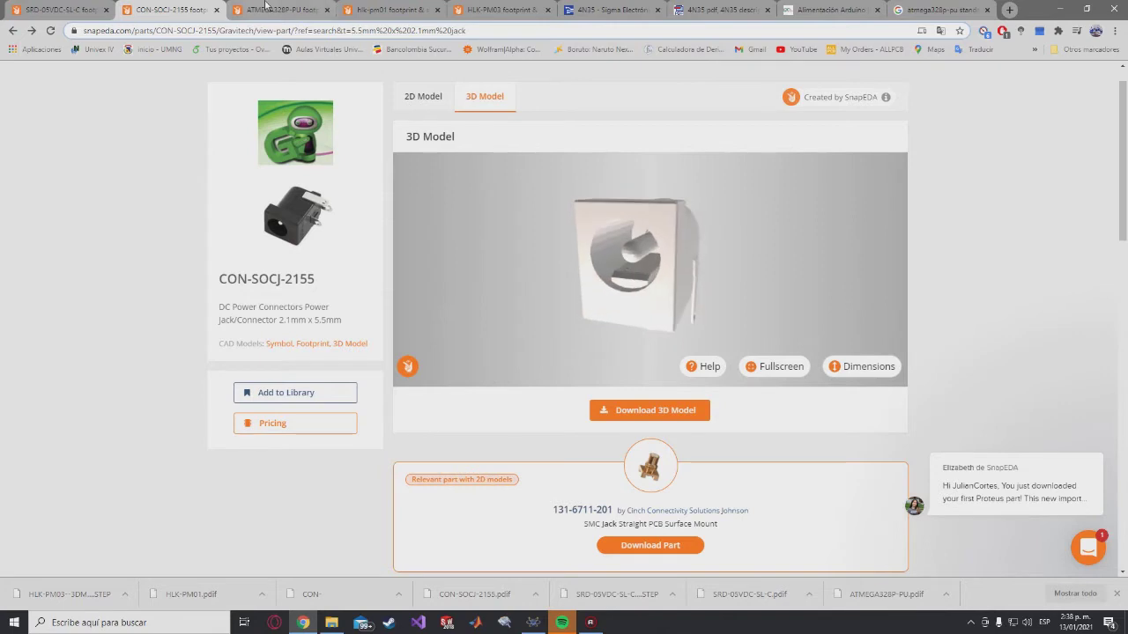
pyautogui.click(266, 9)
pyautogui.click(474, 134)
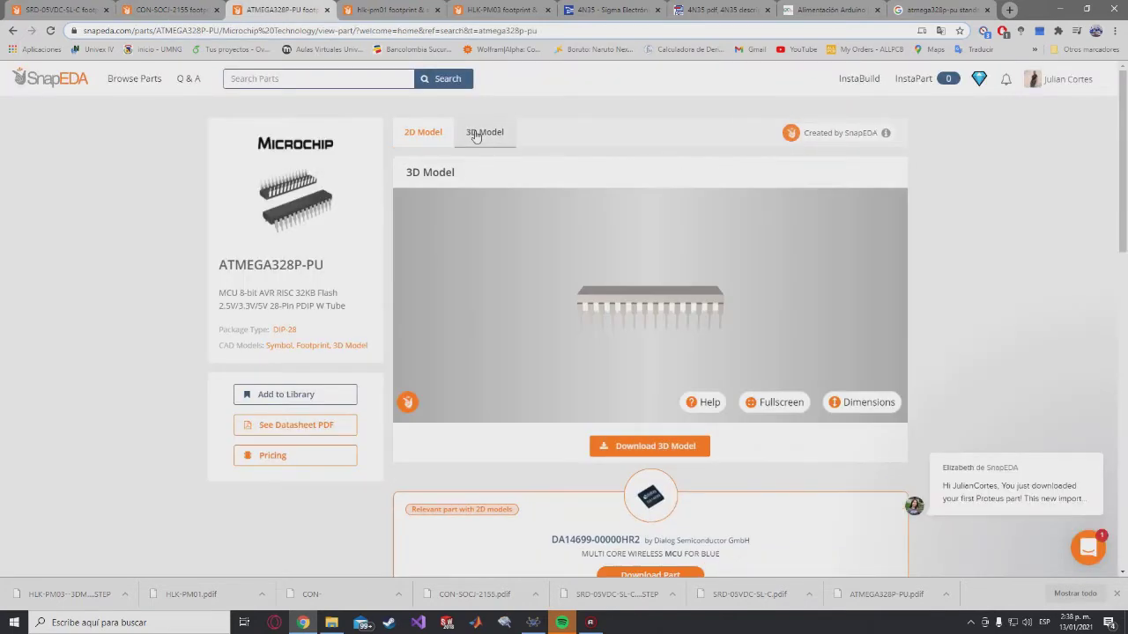
pyautogui.moveTo(594, 287); pyautogui.dragTo(648, 305)
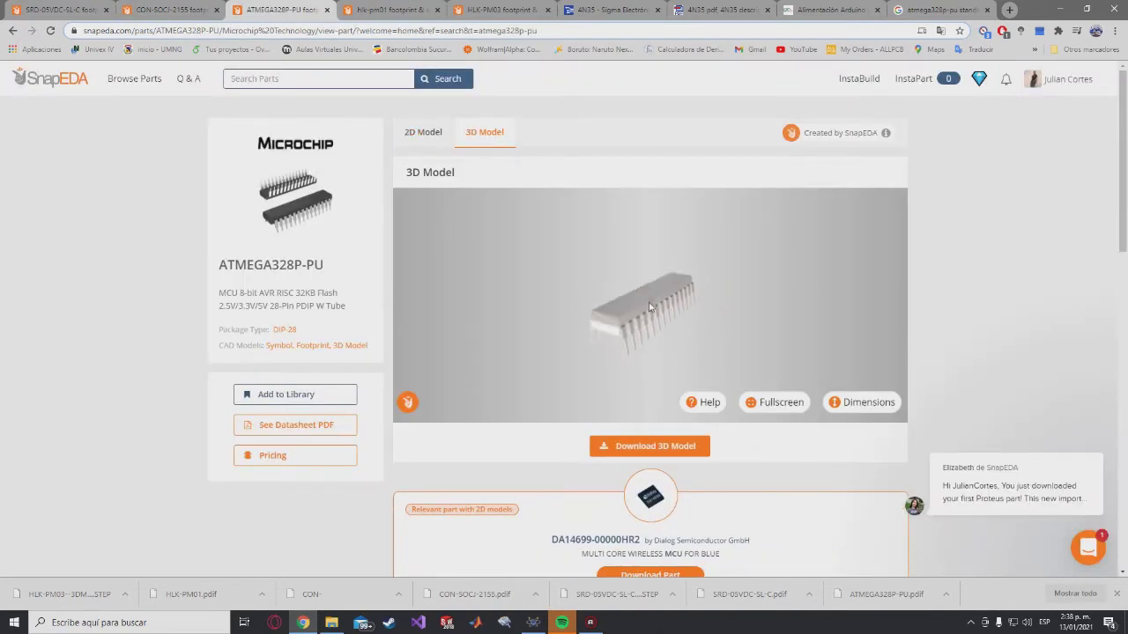
# Check the hlk-pm01 footprint and rotate the HLK-PM03 model, ending on the 4N35 datasheet
pyautogui.click(384, 8)
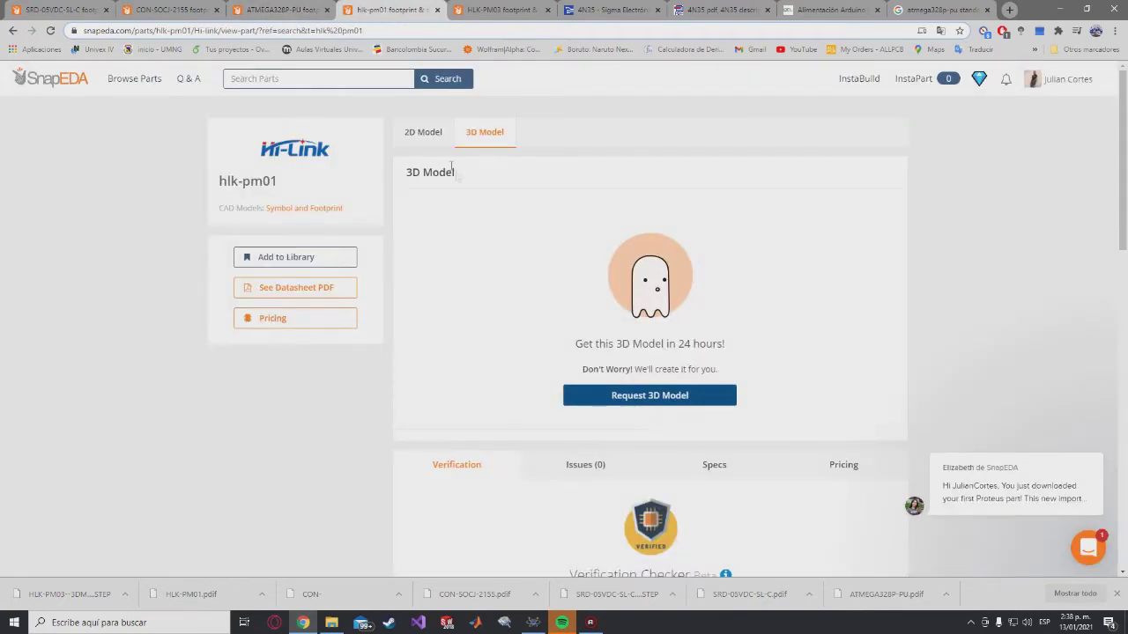
pyautogui.click(421, 132)
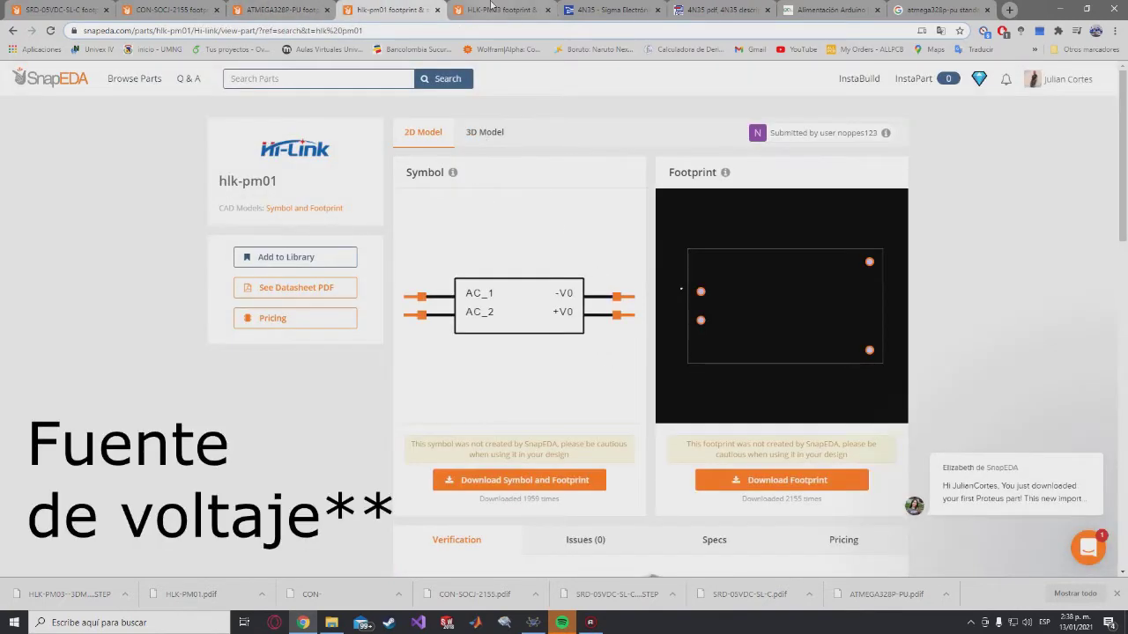
pyautogui.click(498, 10)
pyautogui.moveTo(574, 280)
pyautogui.mouseDown()
pyautogui.moveTo(582, 235)
pyautogui.moveTo(630, 207)
pyautogui.mouseUp()
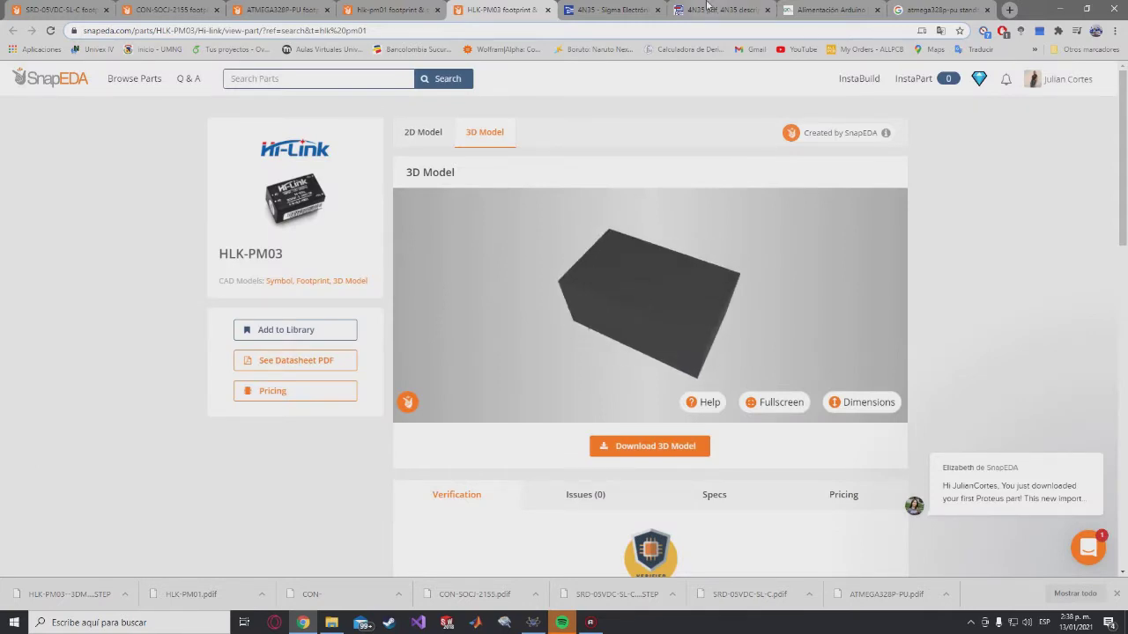
pyautogui.click(708, 8)
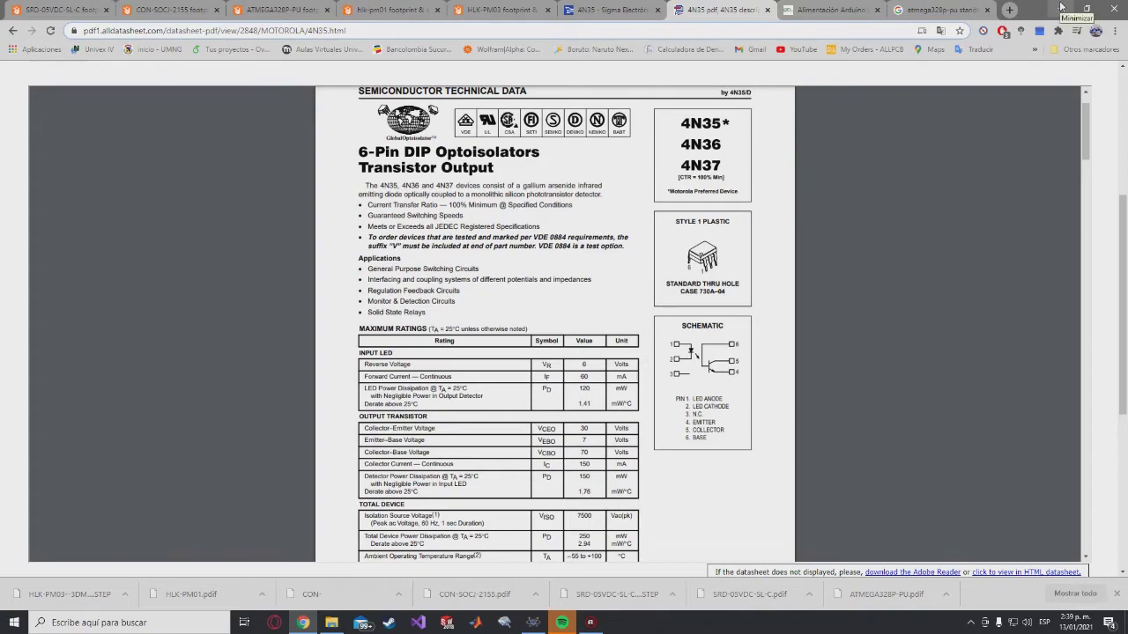
# Scroll the 4N35 PDF down to Package Dimensions, then minimize Chrome to reveal the schematic
pyautogui.scroll(-1, 731, 405)
pyautogui.scroll(-1, 731, 405)
pyautogui.scroll(-2, 731, 405)
pyautogui.scroll(-1, 732, 406)
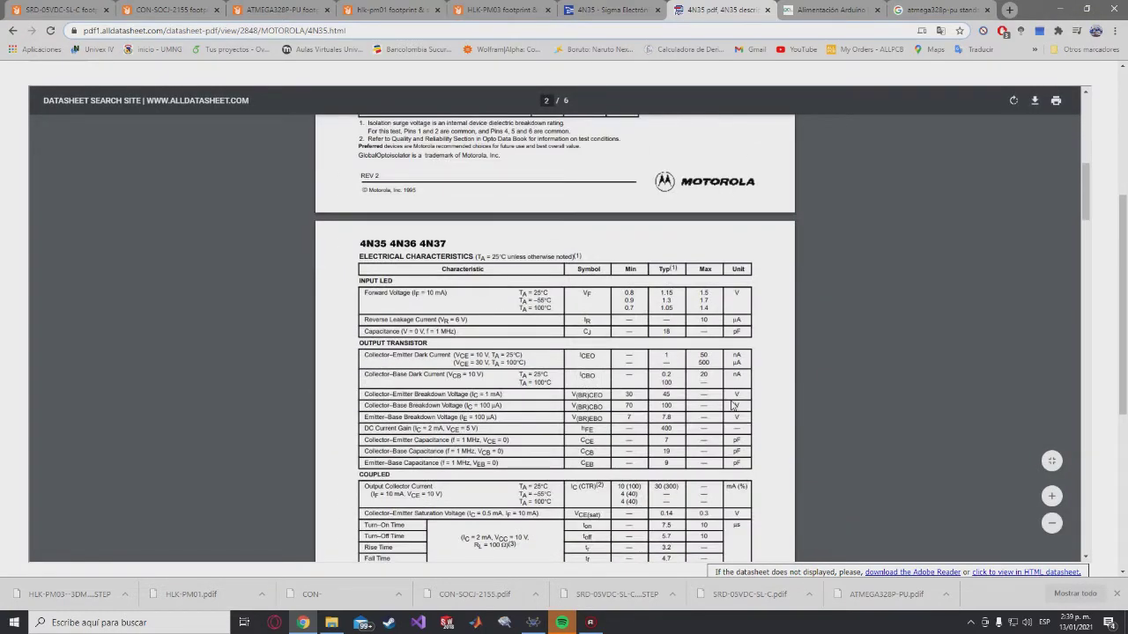
pyautogui.scroll(-3, 731, 405)
pyautogui.scroll(-3, 732, 405)
pyautogui.scroll(-4, 732, 405)
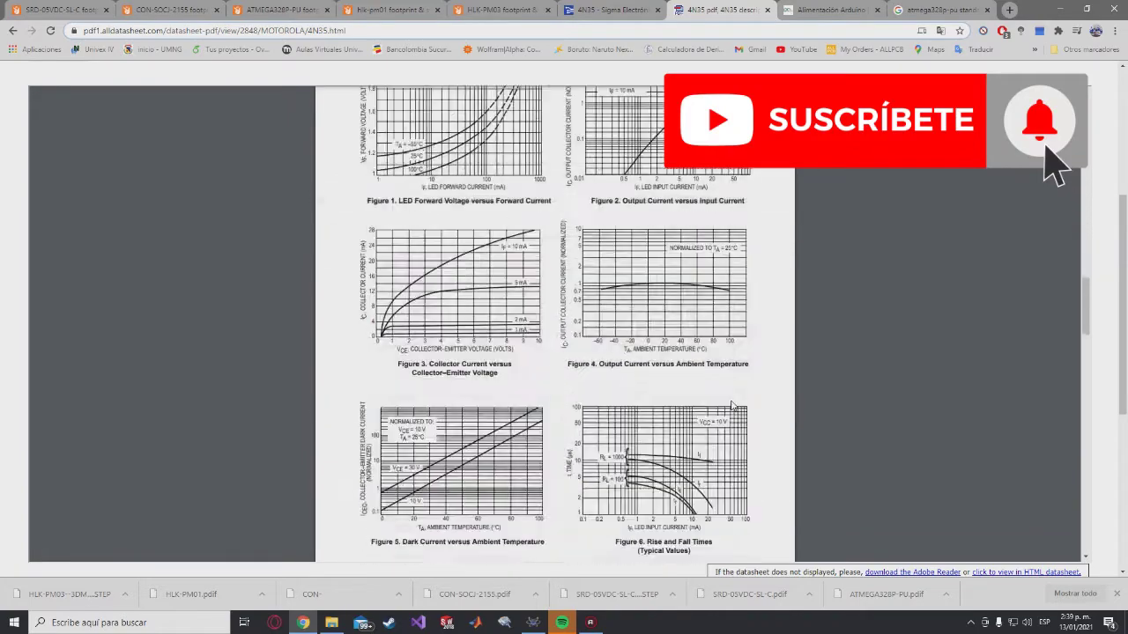
pyautogui.scroll(-2, 731, 405)
pyautogui.scroll(-2, 732, 405)
pyautogui.scroll(-2, 731, 405)
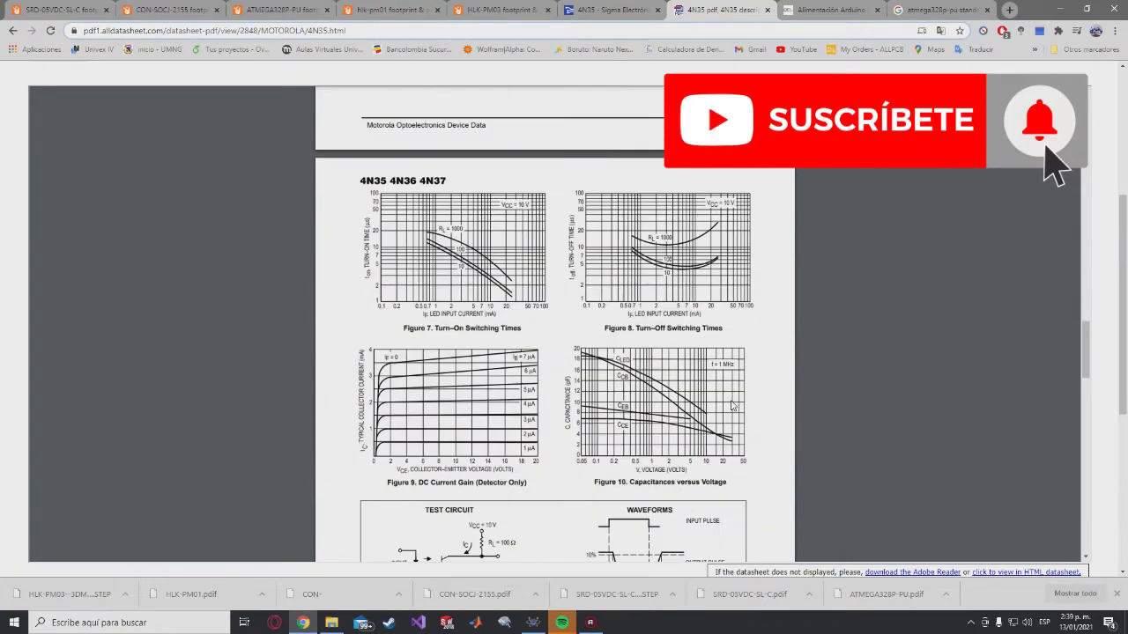
pyautogui.scroll(-1, 731, 406)
pyautogui.scroll(-2, 732, 405)
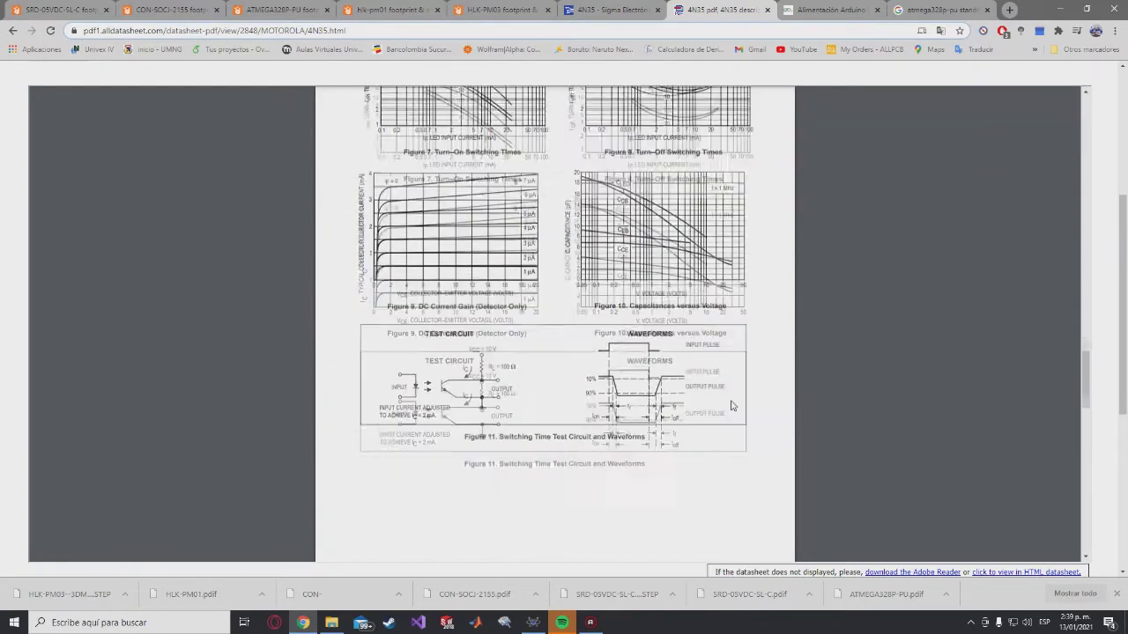
pyautogui.scroll(-2, 731, 405)
pyautogui.scroll(-2, 731, 406)
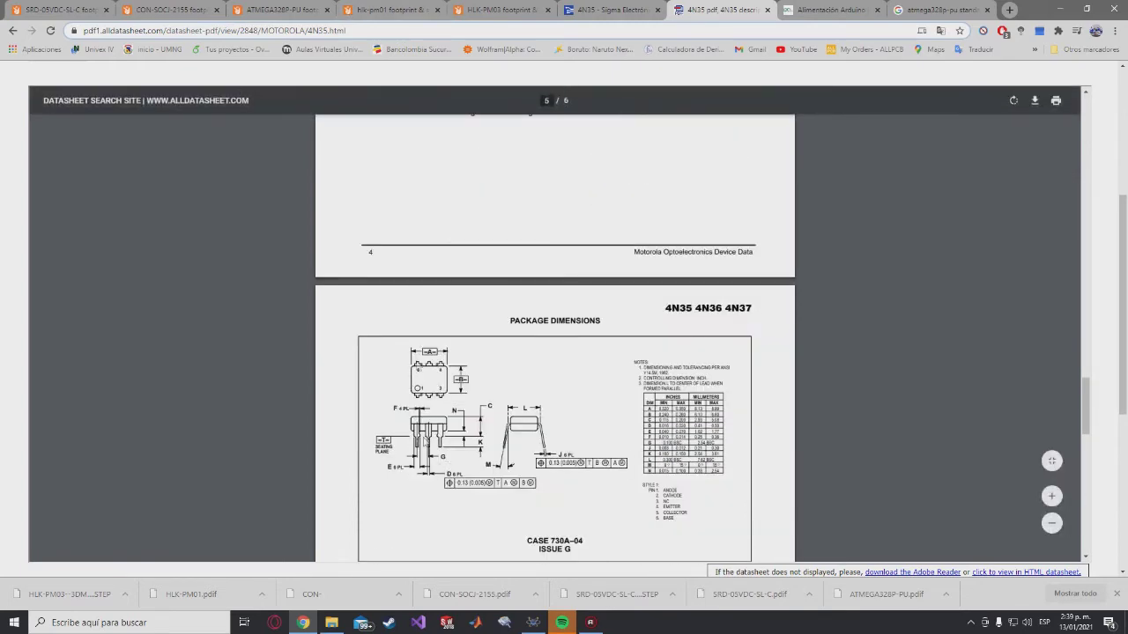
pyautogui.click(1058, 8)
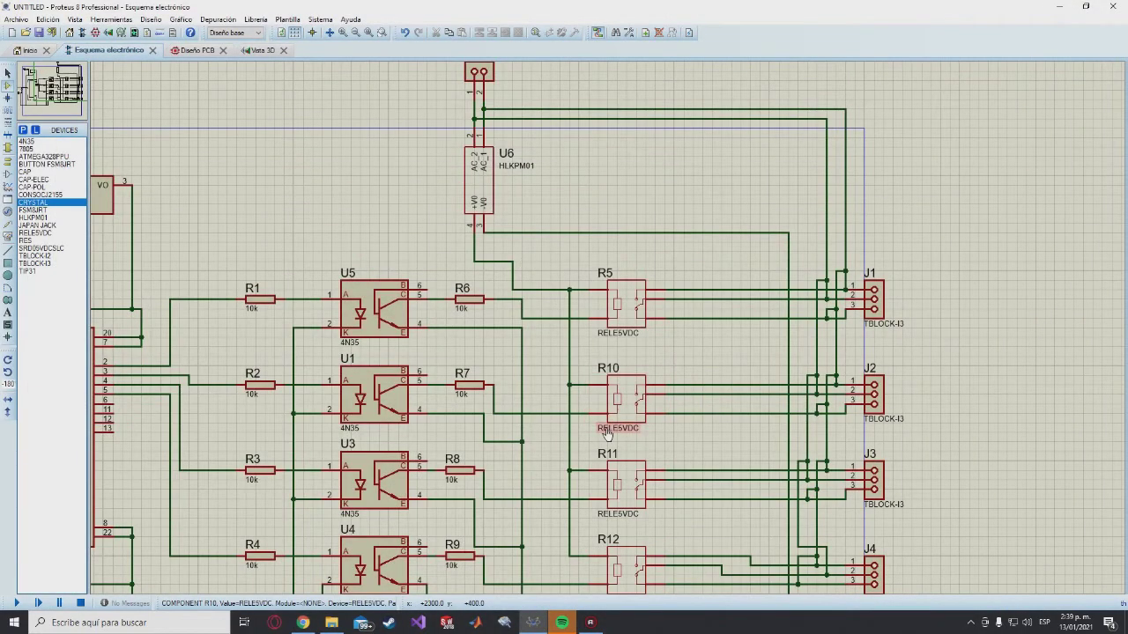
# Zoom out of the schematic with F7 and switch to the Diseño PCB layout
pyautogui.press('F7')
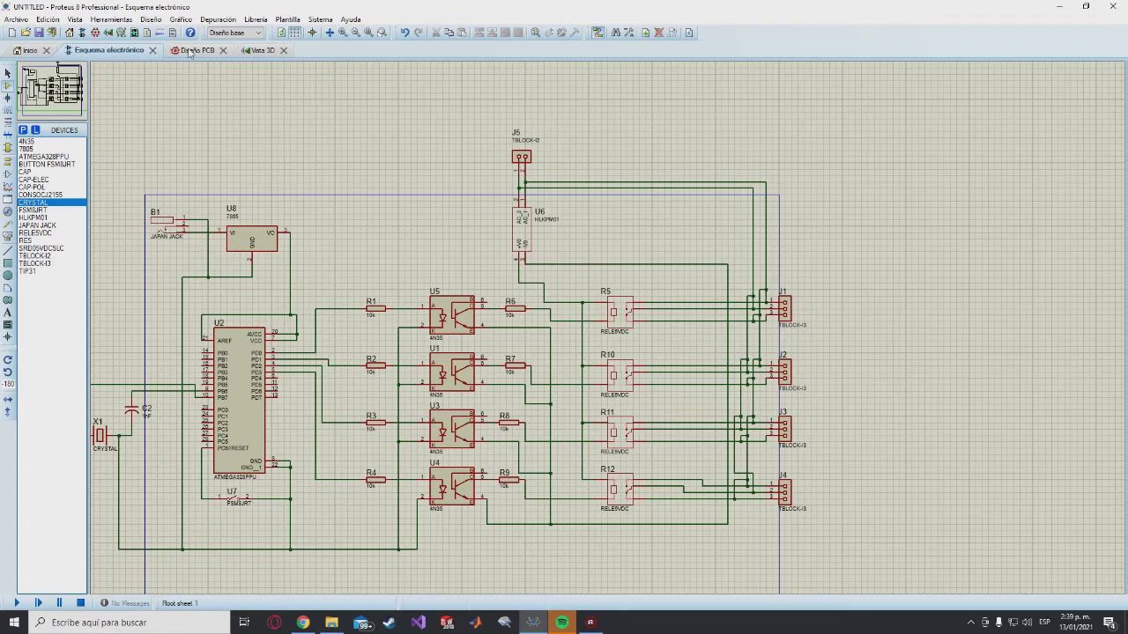
pyautogui.click(189, 51)
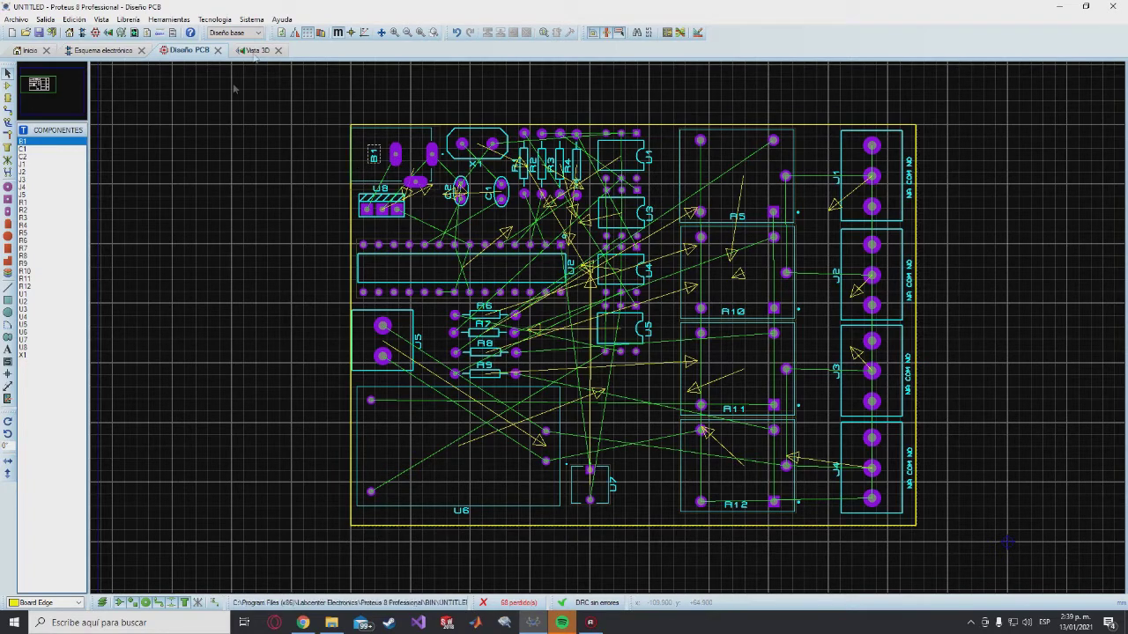
# Orbit the board in Vista 3D until the relays face you, then go back through Diseño PCB to Esquema electrónico
pyautogui.click(249, 50)
pyautogui.middleClick(565, 328)
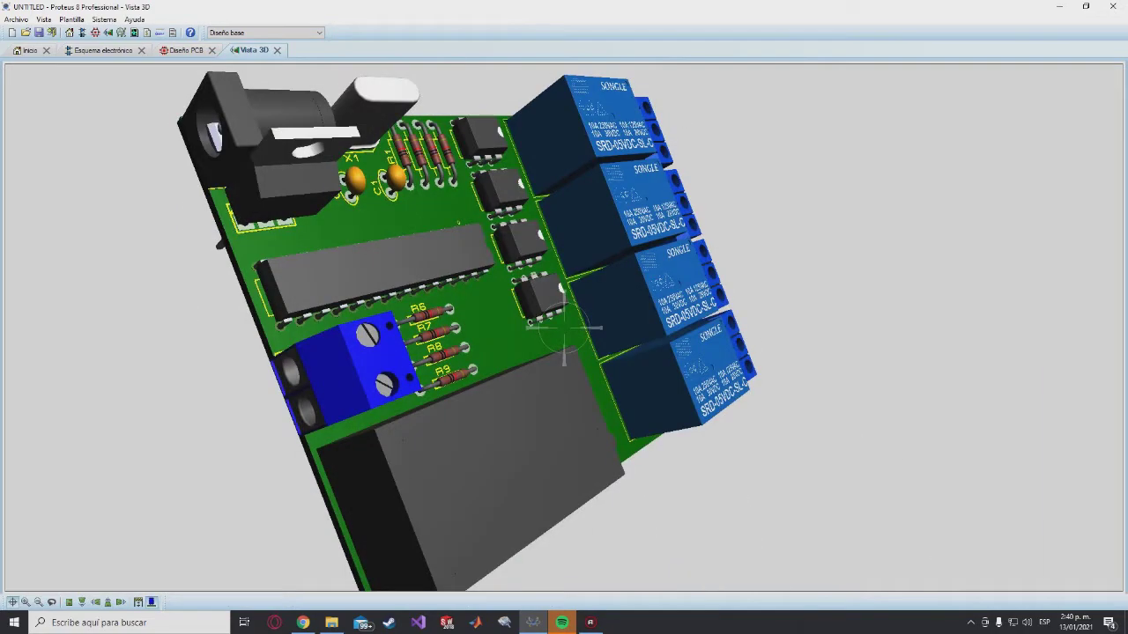
pyautogui.middleClick(493, 291)
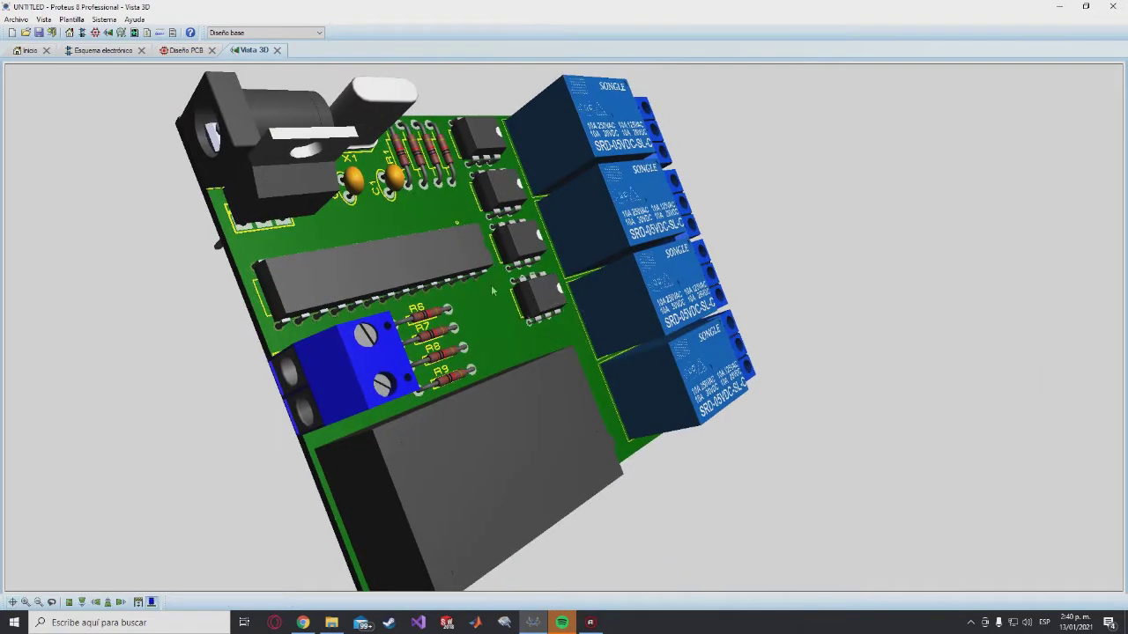
pyautogui.click(185, 50)
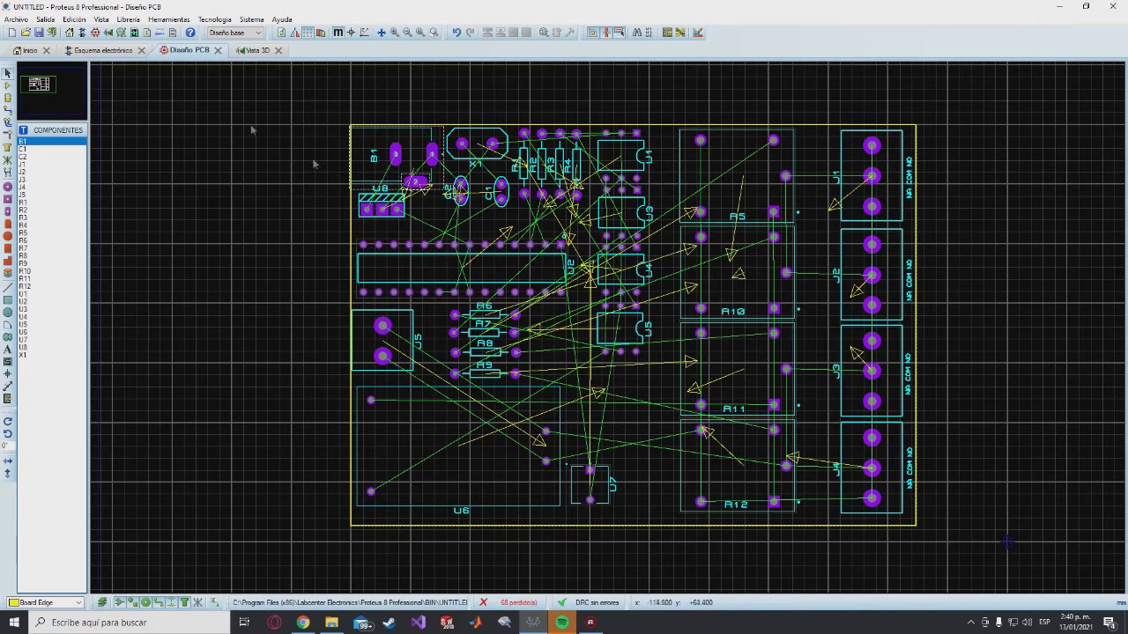
pyautogui.click(95, 51)
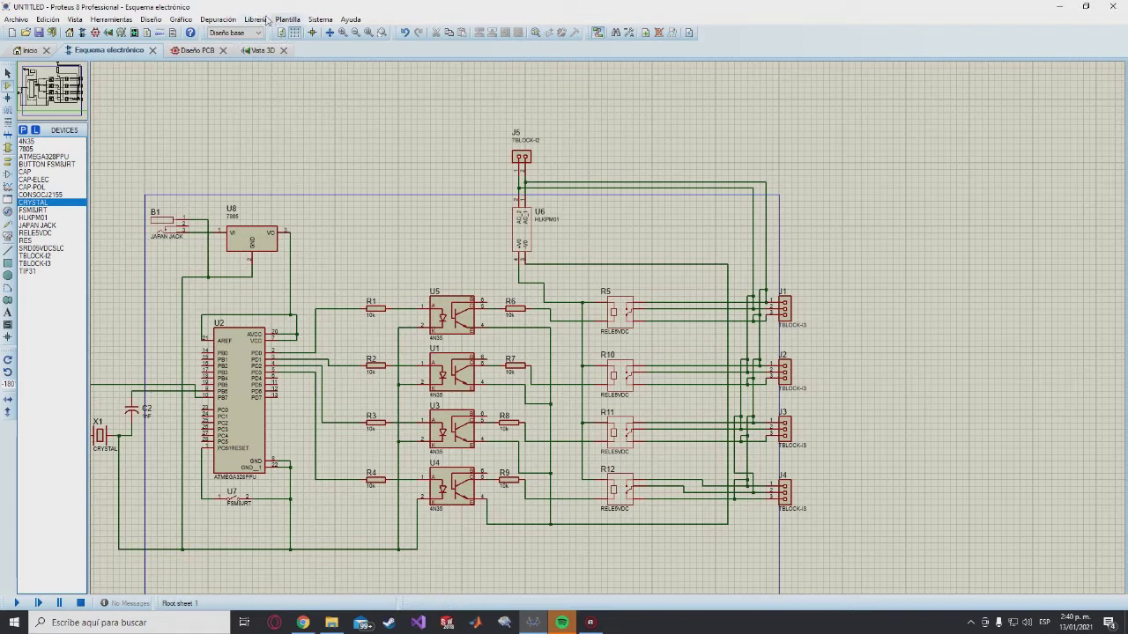
# Use Librería > Import Parts to load SRD-05VDC-SL-C.pdif from the CONTROLPOTENCIA folder
pyautogui.click(255, 19)
pyautogui.click(285, 48)
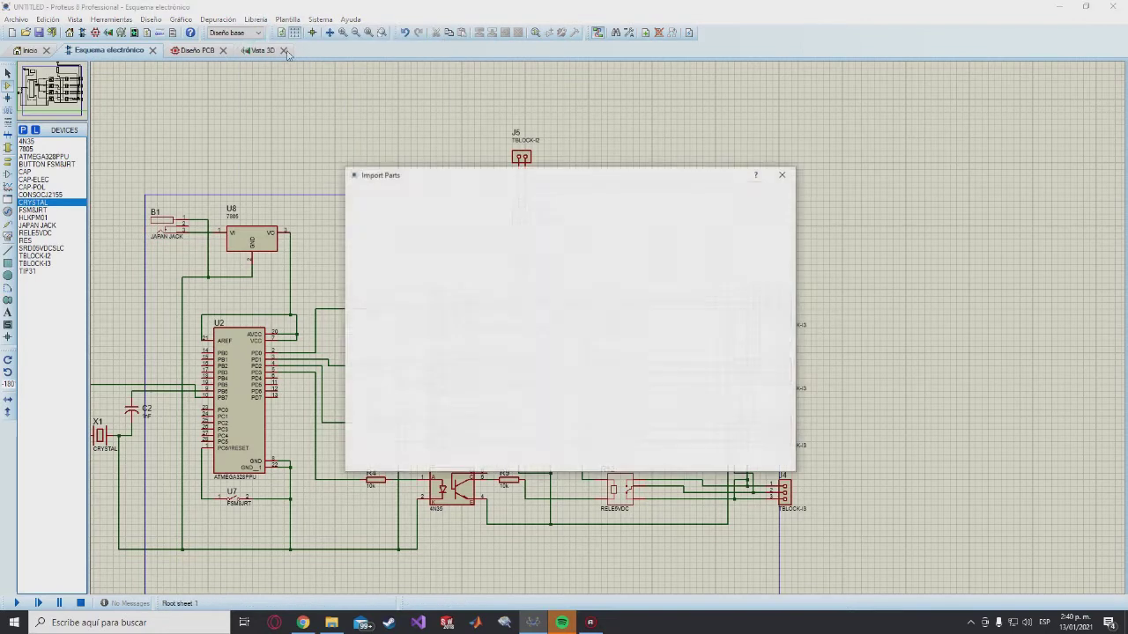
pyautogui.click(393, 459)
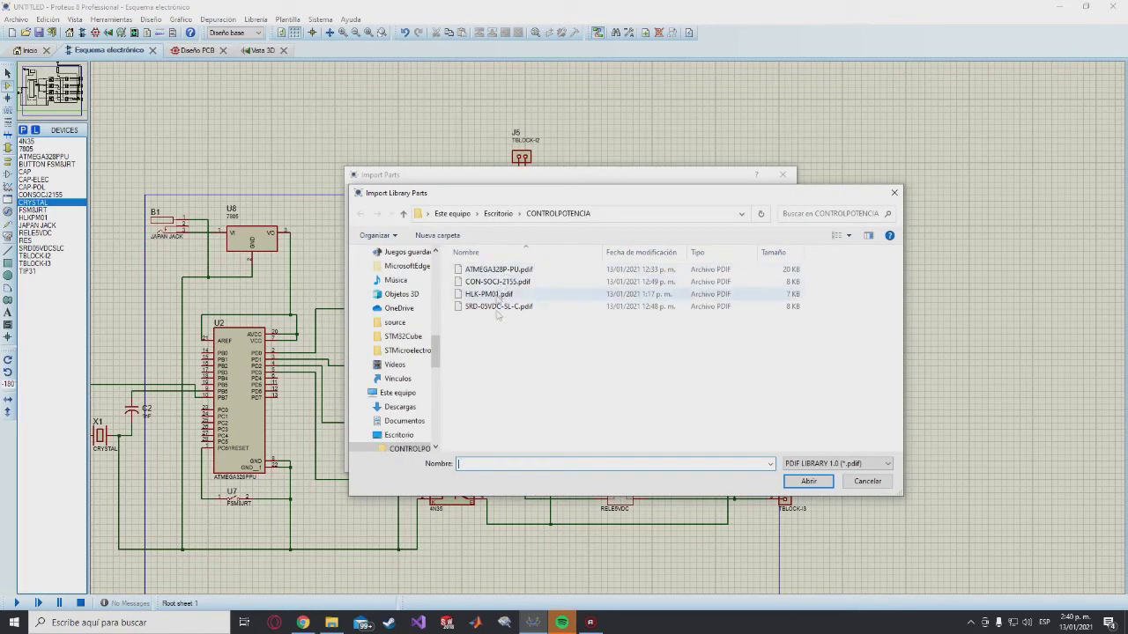
pyautogui.click(498, 306)
# Import the relay part and load the SRD-05VDC-SL-C STEP file from CONTROLPOTENCIA as its Archivo M-CAD 3D model
pyautogui.click(808, 484)
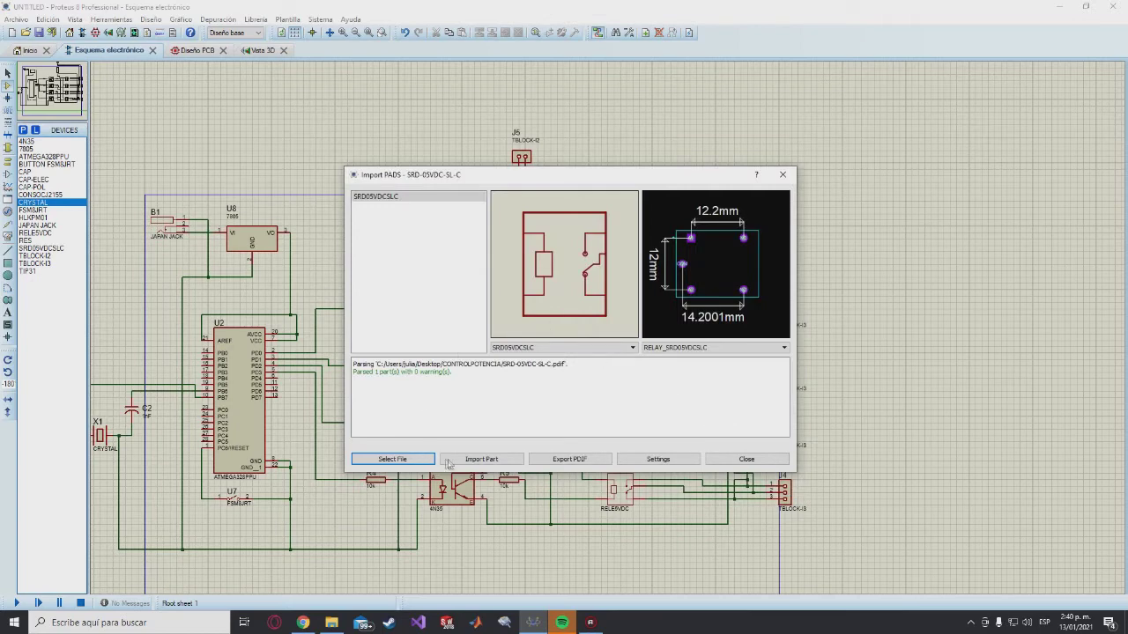
pyautogui.click(450, 459)
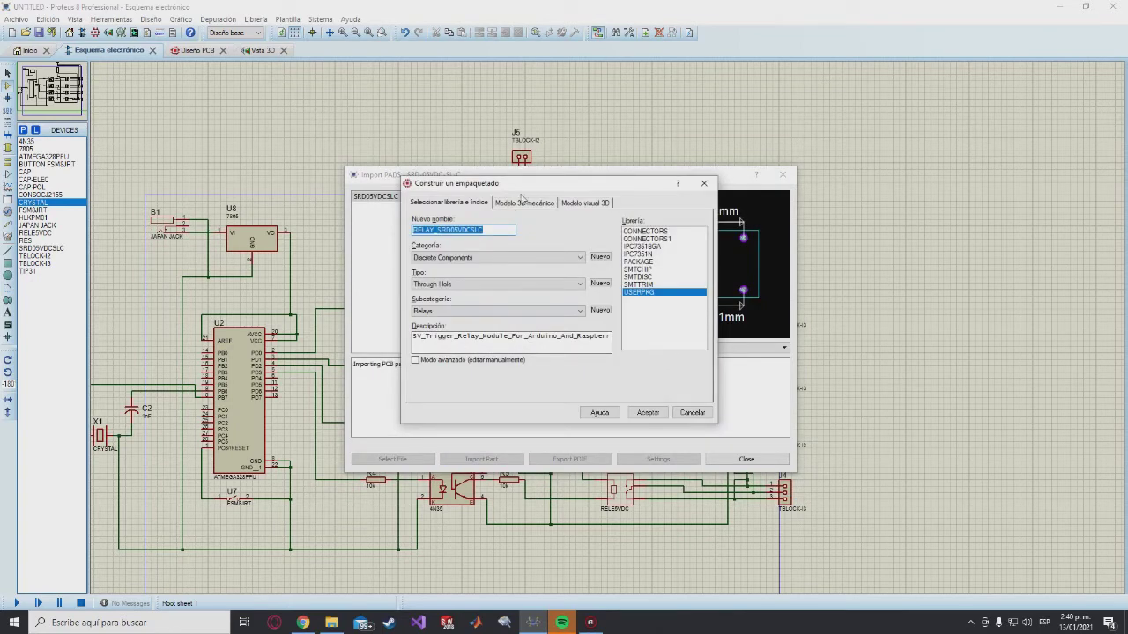
pyautogui.click(529, 203)
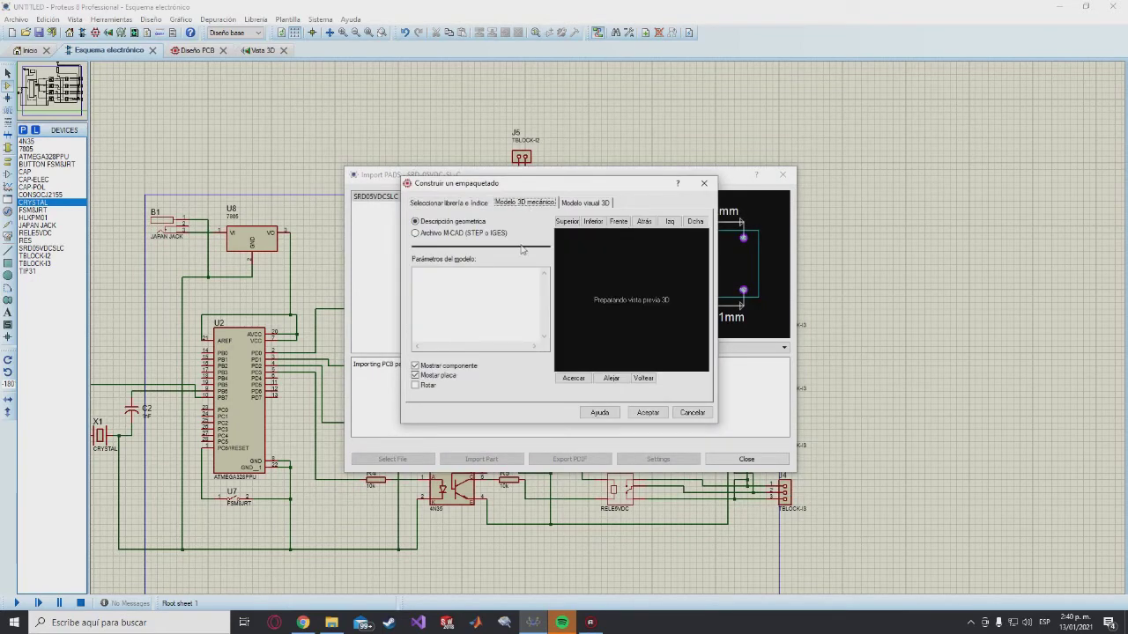
pyautogui.click(414, 234)
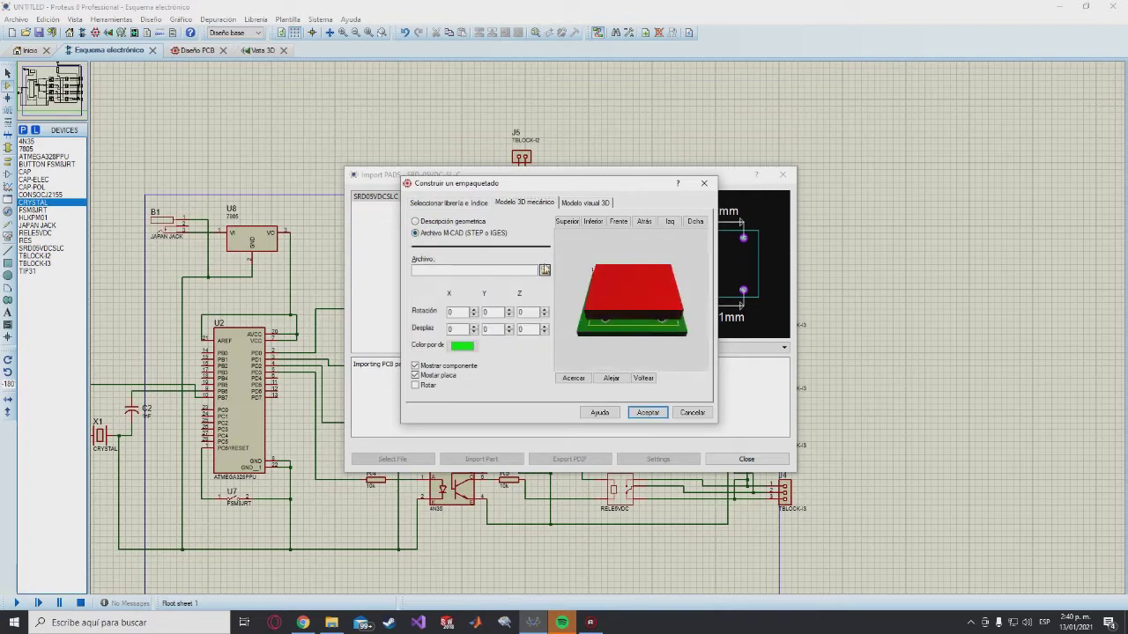
pyautogui.click(544, 272)
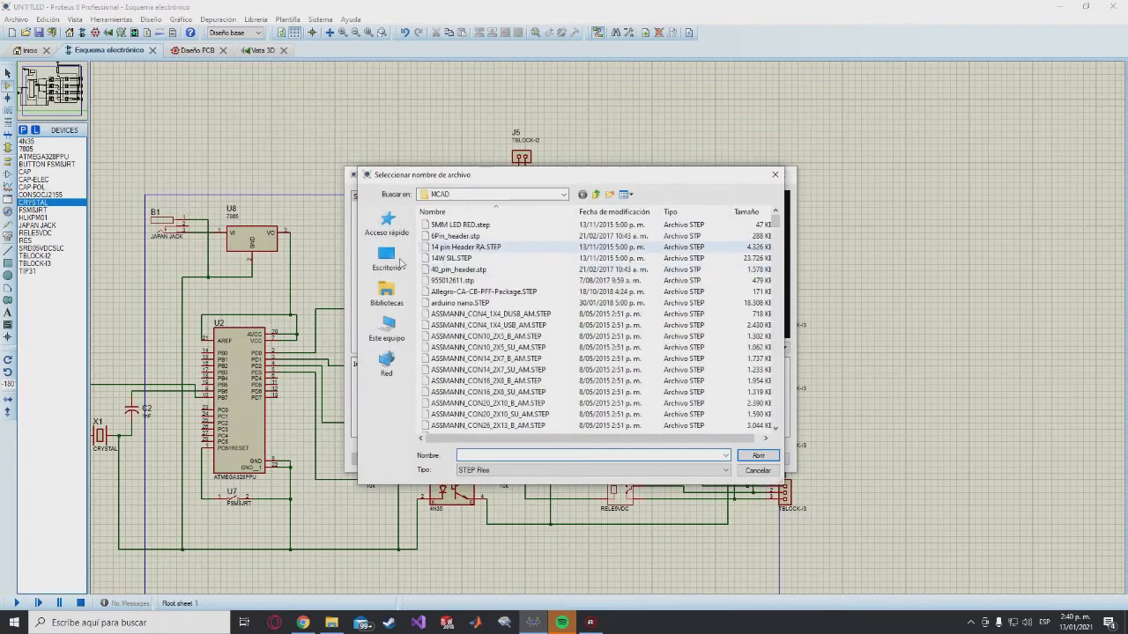
pyautogui.click(389, 264)
pyautogui.doubleClick(598, 317)
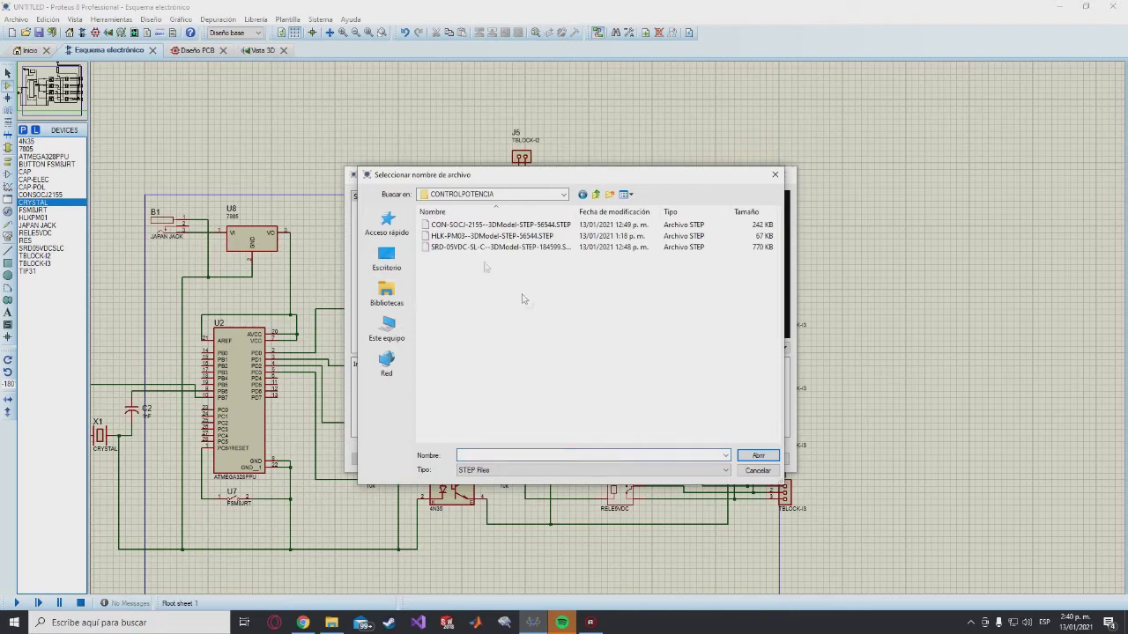
pyautogui.click(476, 254)
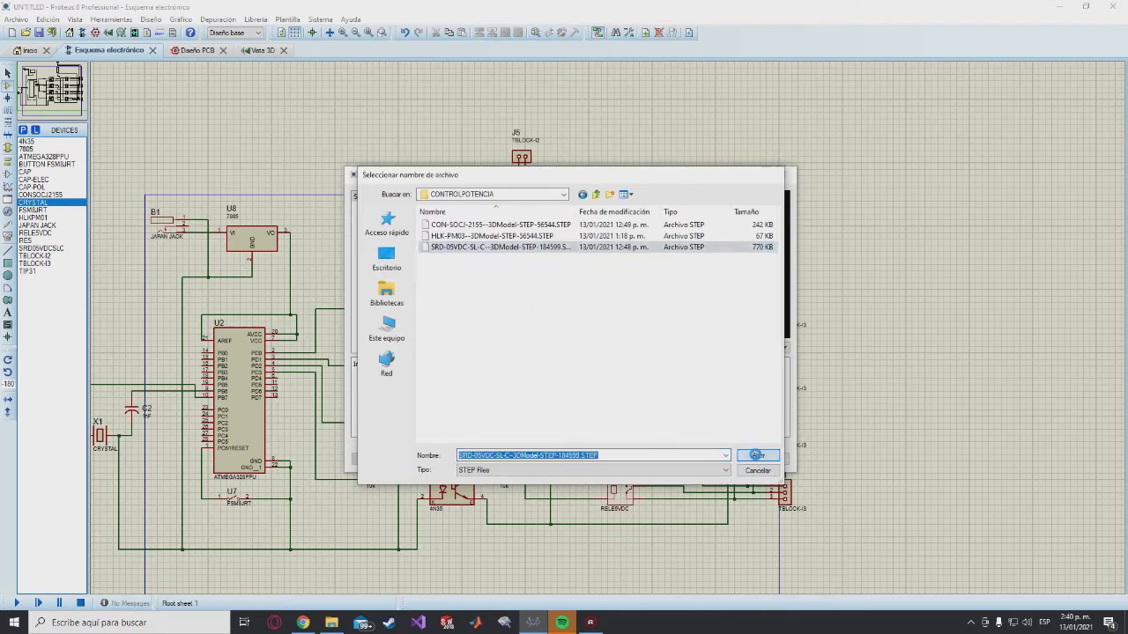
pyautogui.click(758, 456)
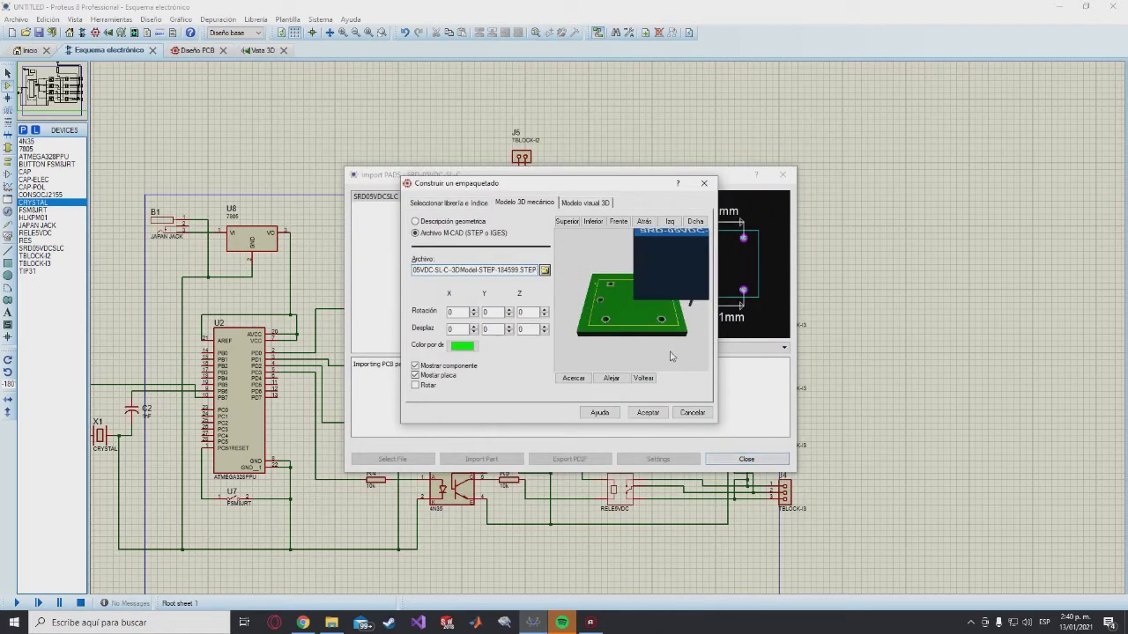
pyautogui.moveTo(690, 302); pyautogui.dragTo(634, 304)
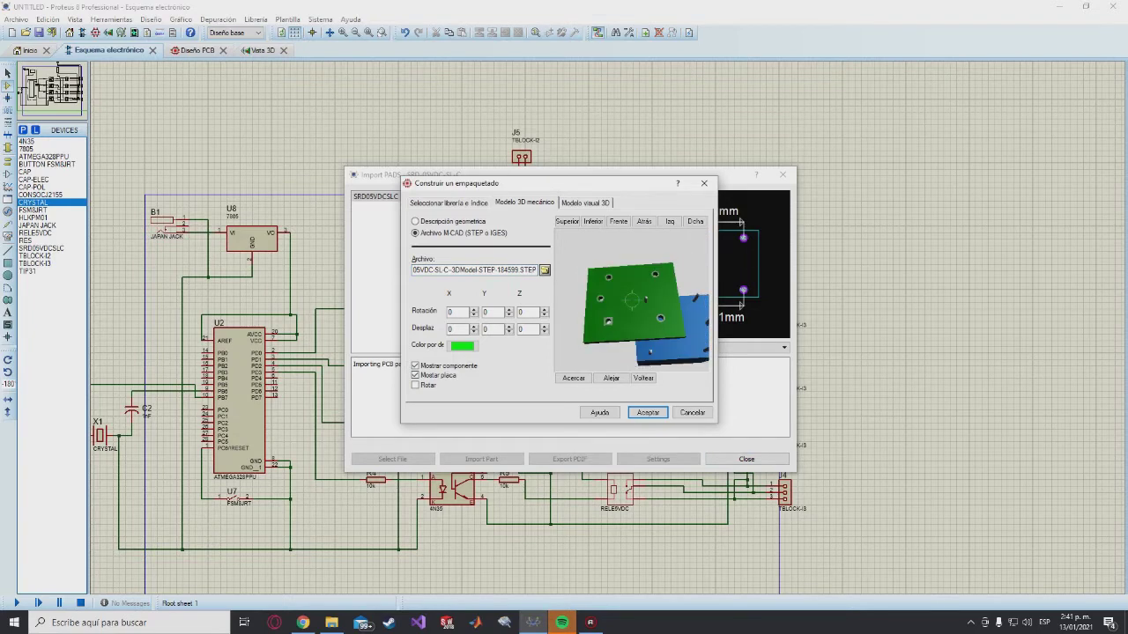
# Set the relay model's Y offset to 7.5mm and its Z rotation to 180
pyautogui.doubleClick(461, 330)
pyautogui.write('7.5')
pyautogui.click(460, 329)
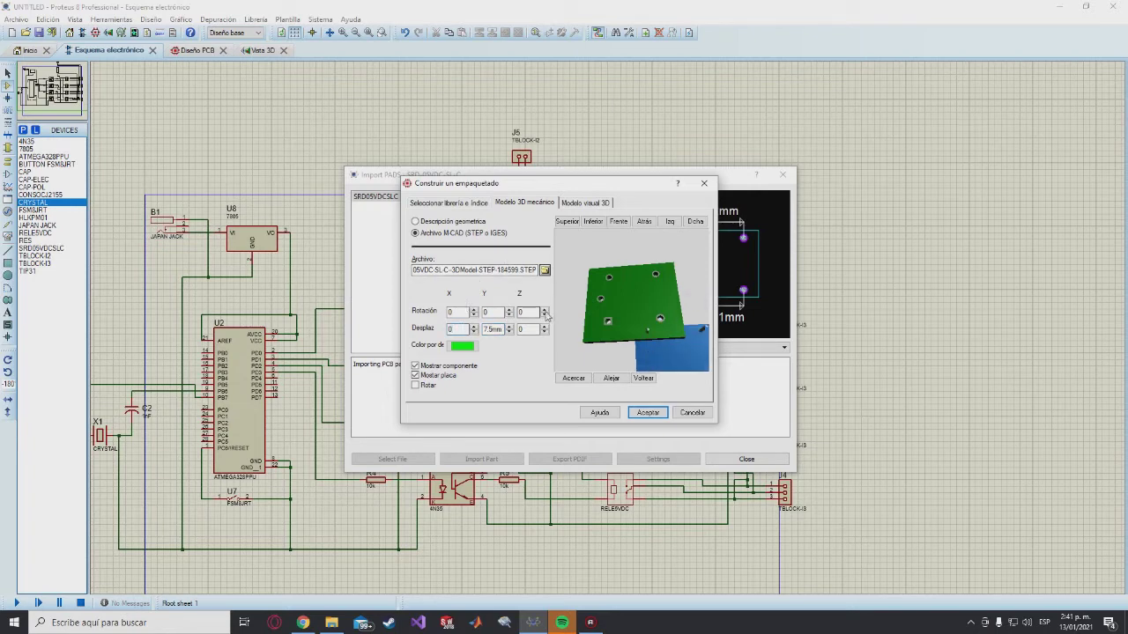
pyautogui.click(546, 316)
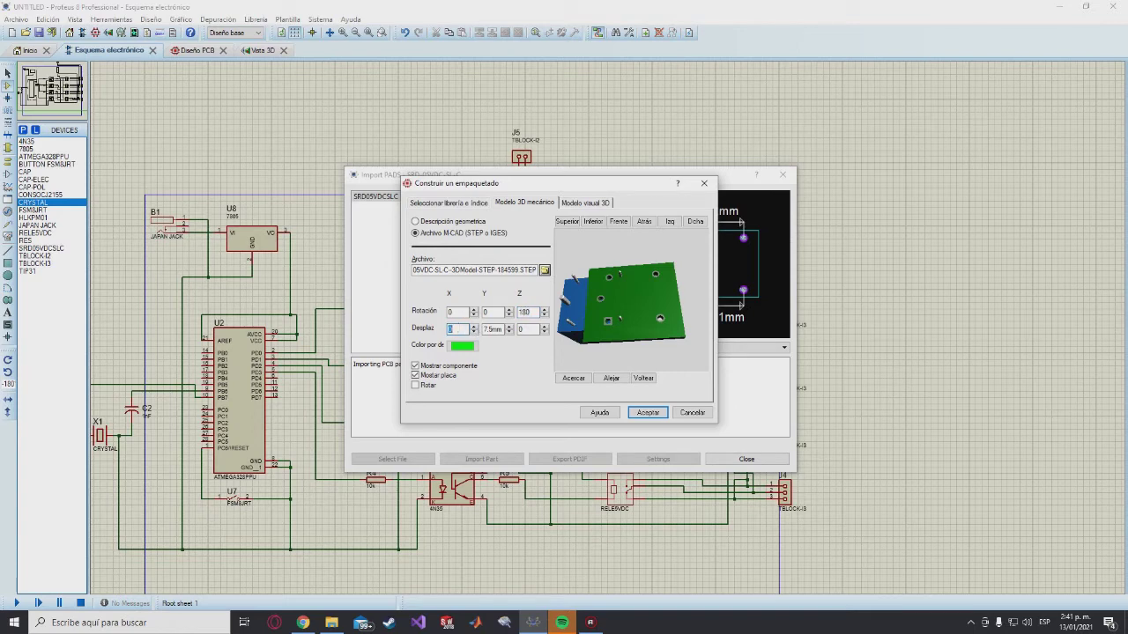
pyautogui.write('mm')
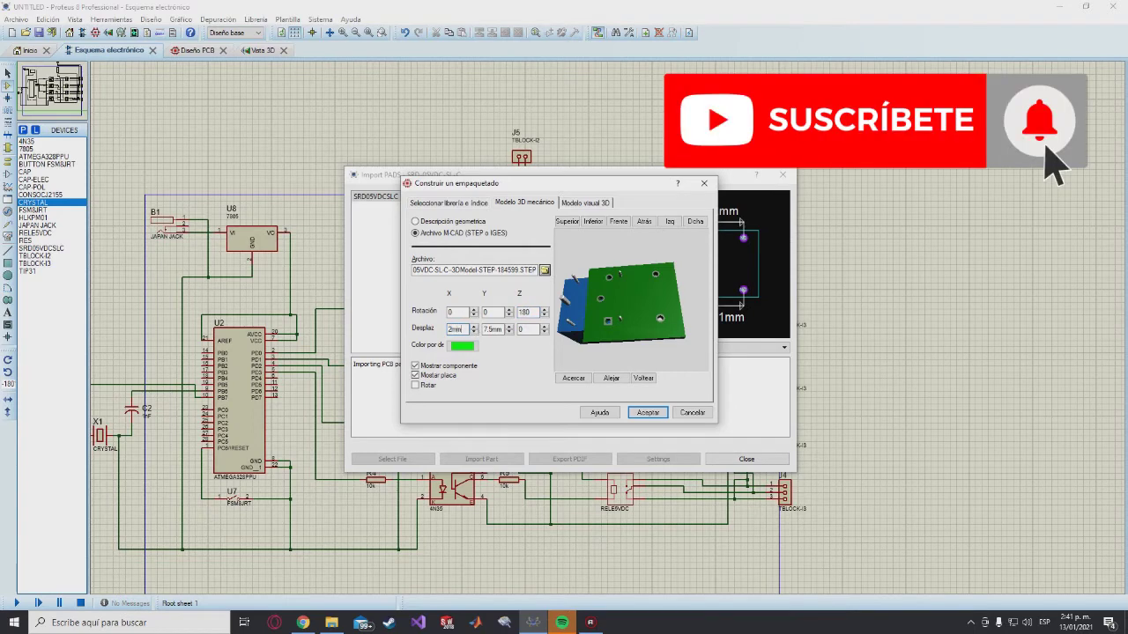
# Raise the X offset to 9mm, check the alignment in the preview, then cancel the package import
pyautogui.click(476, 331)
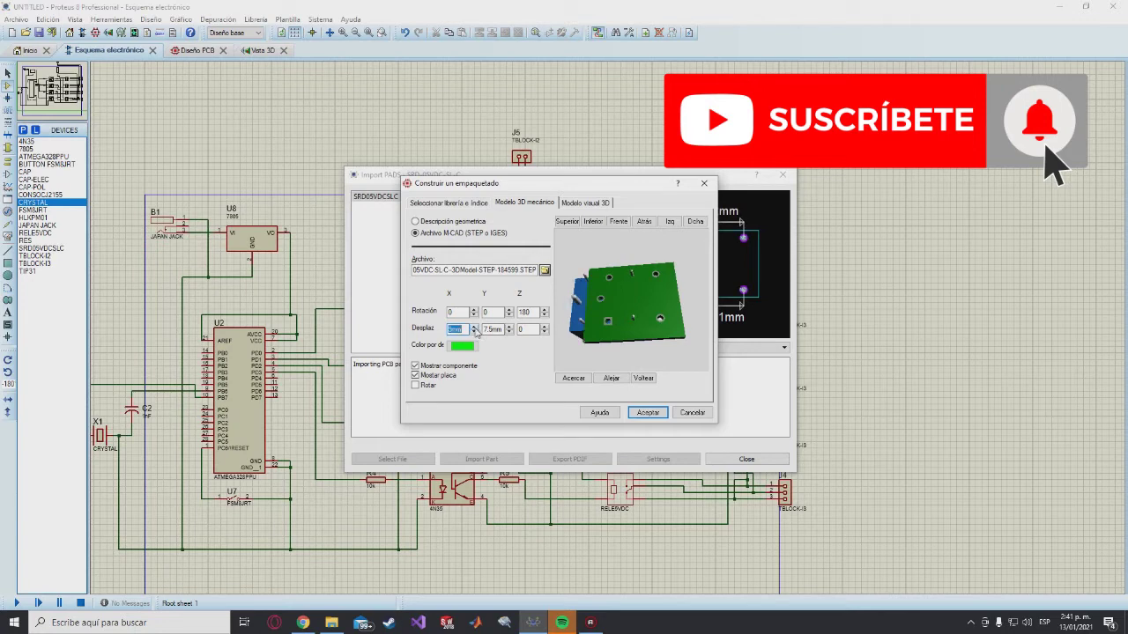
pyautogui.click(475, 331)
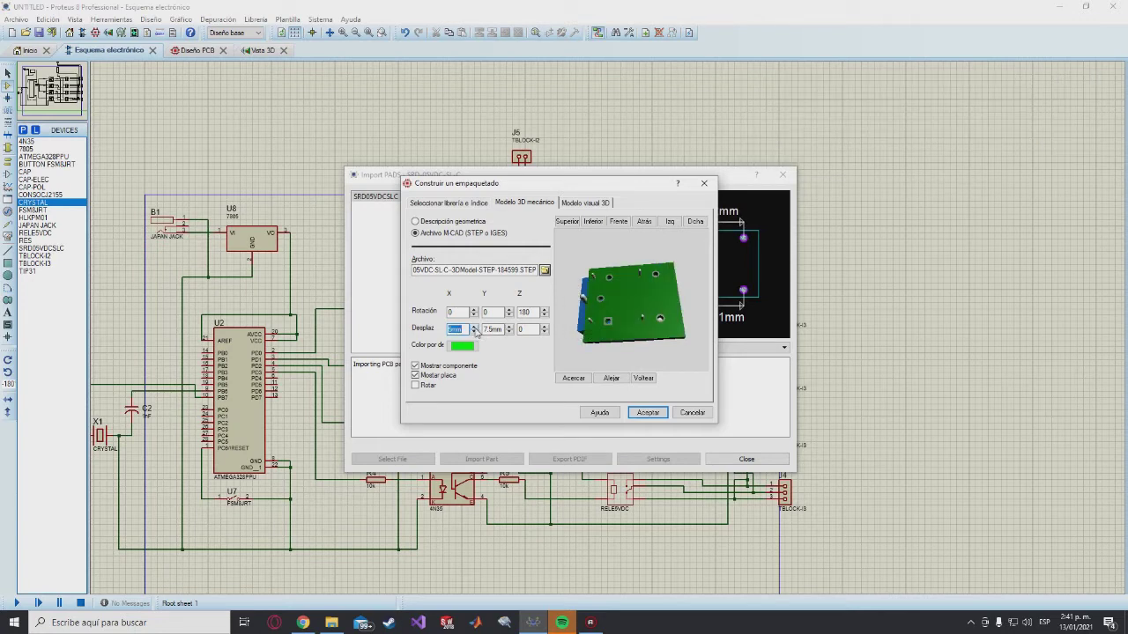
pyautogui.click(476, 331)
pyautogui.click(476, 332)
pyautogui.click(476, 331)
pyautogui.click(476, 332)
pyautogui.moveTo(631, 300); pyautogui.dragTo(629, 295)
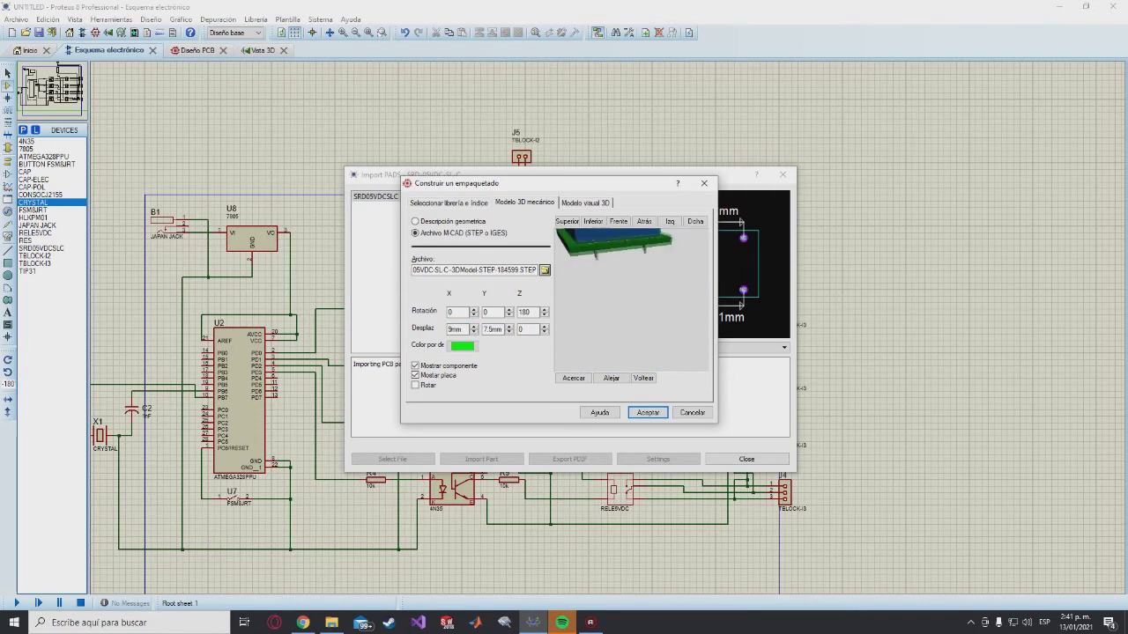
pyautogui.moveTo(631, 301); pyautogui.dragTo(634, 305)
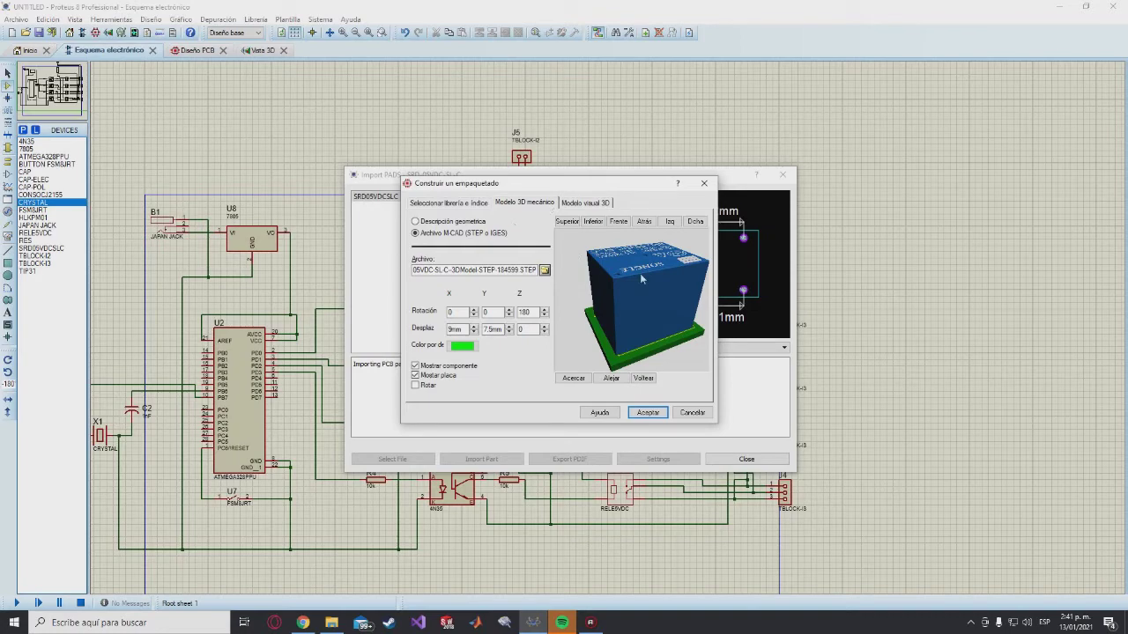
pyautogui.click(696, 414)
pyautogui.click(688, 420)
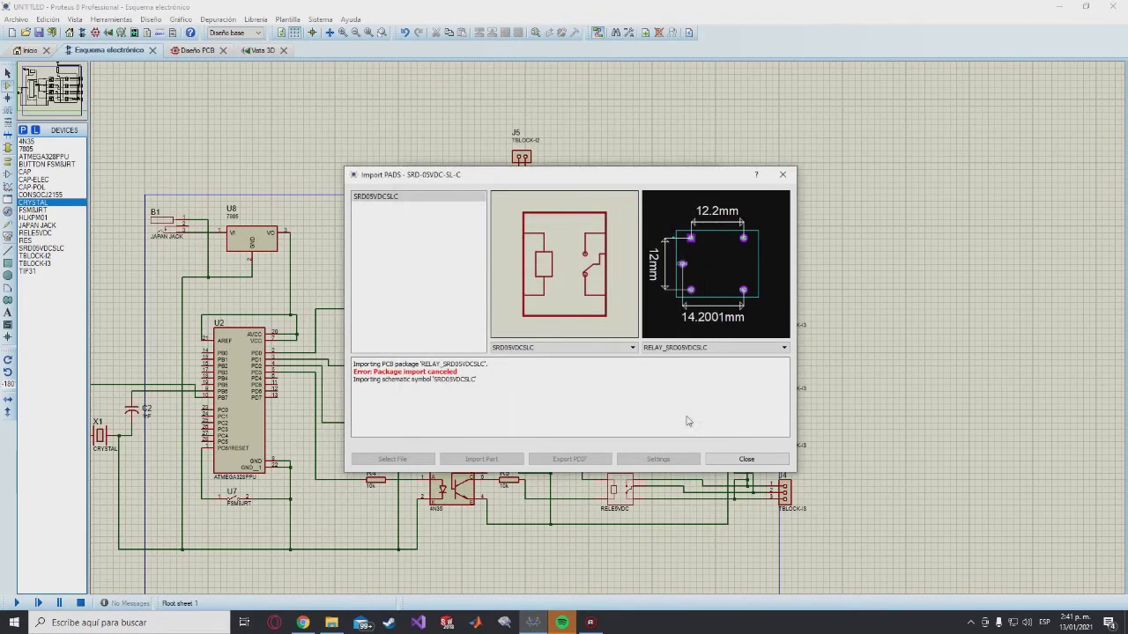
# Close the Import PADS window and return to the relay board's PCB layout
pyautogui.click(782, 175)
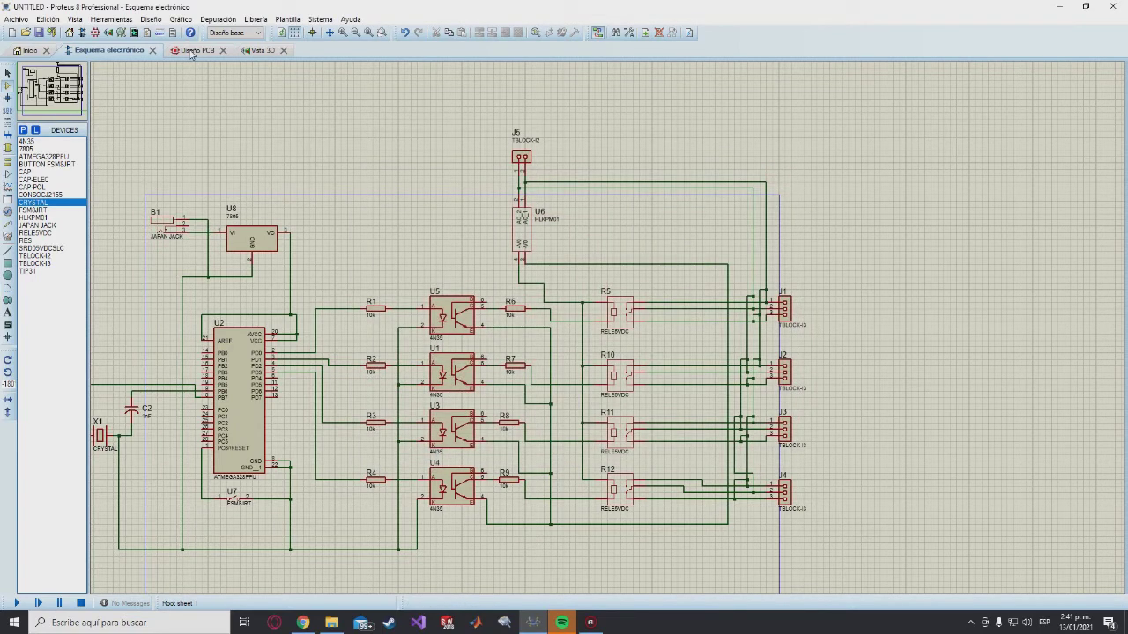
pyautogui.click(191, 52)
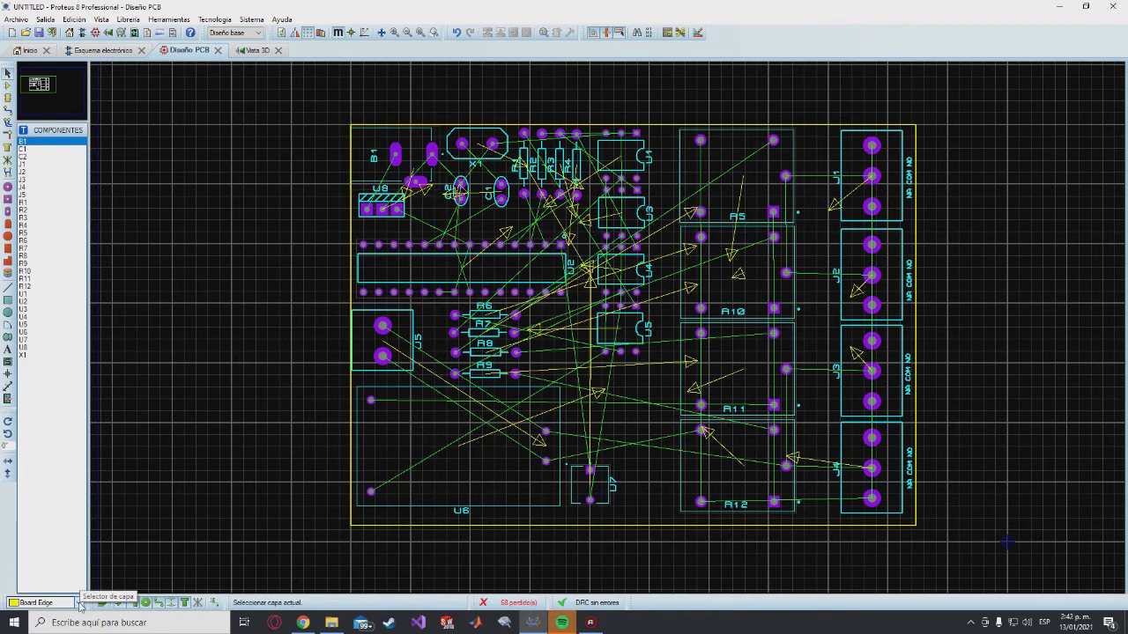
pyautogui.click(80, 603)
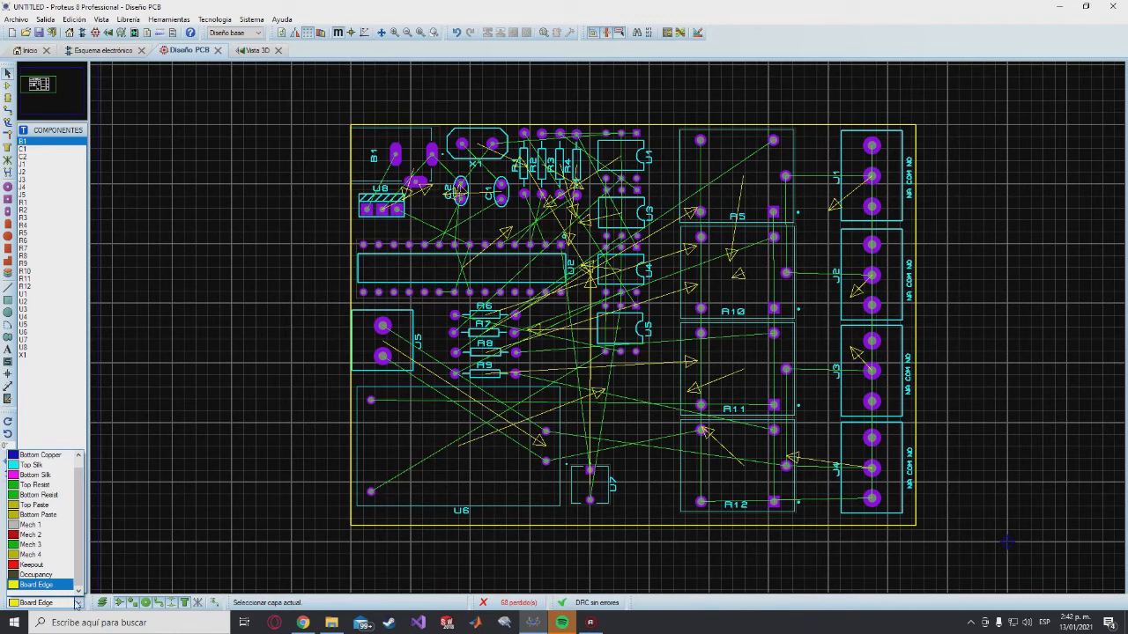
pyautogui.click(44, 584)
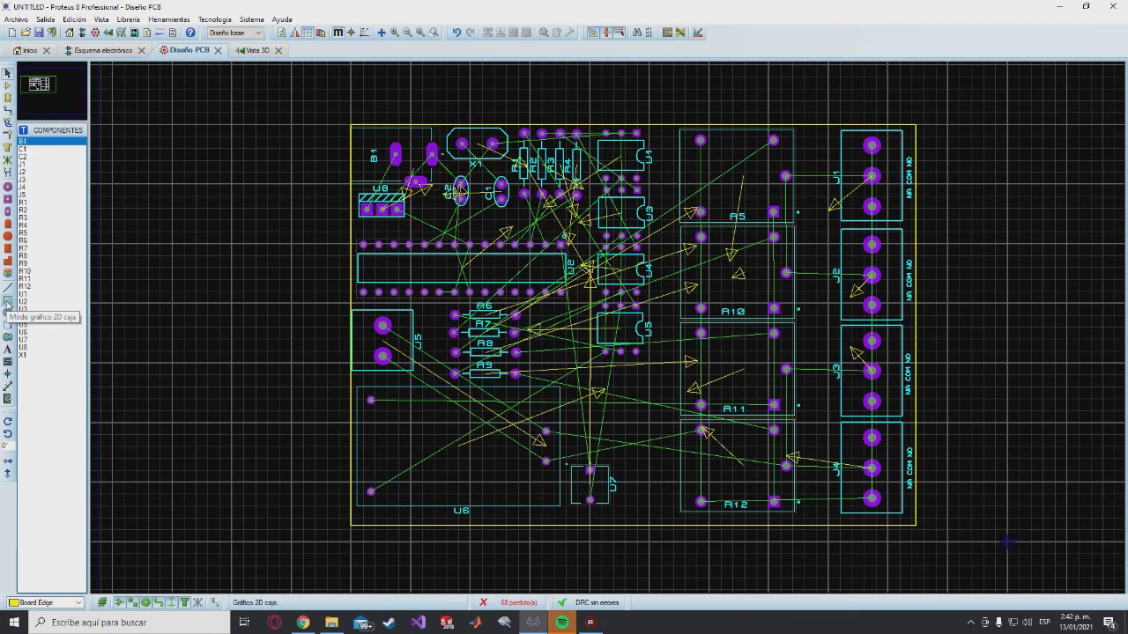
pyautogui.click(7, 304)
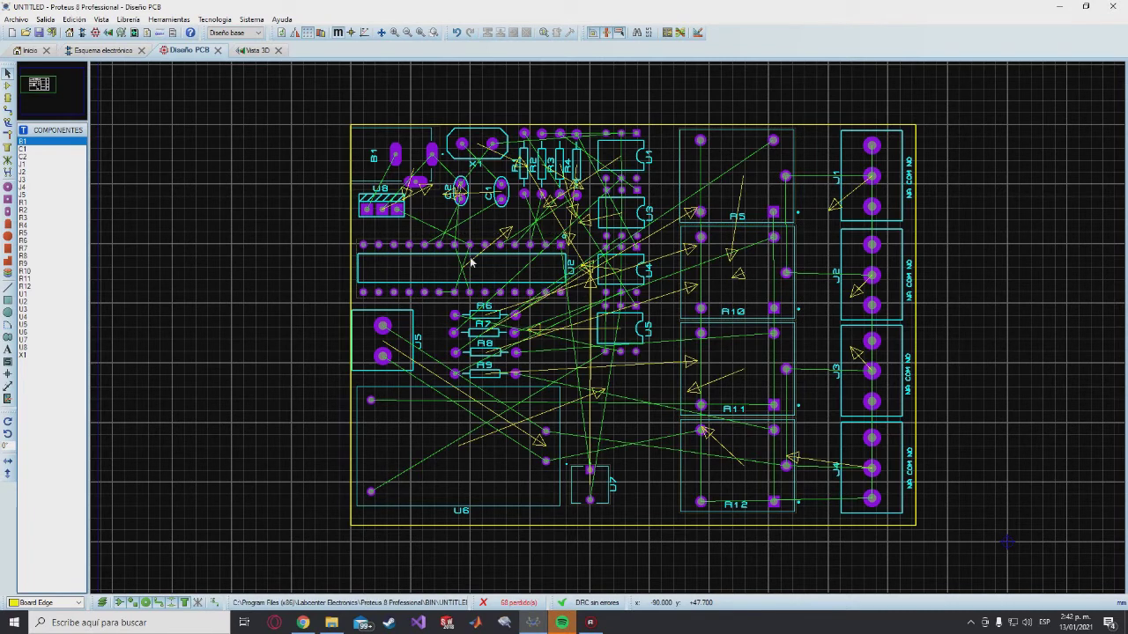
pyautogui.click(681, 34)
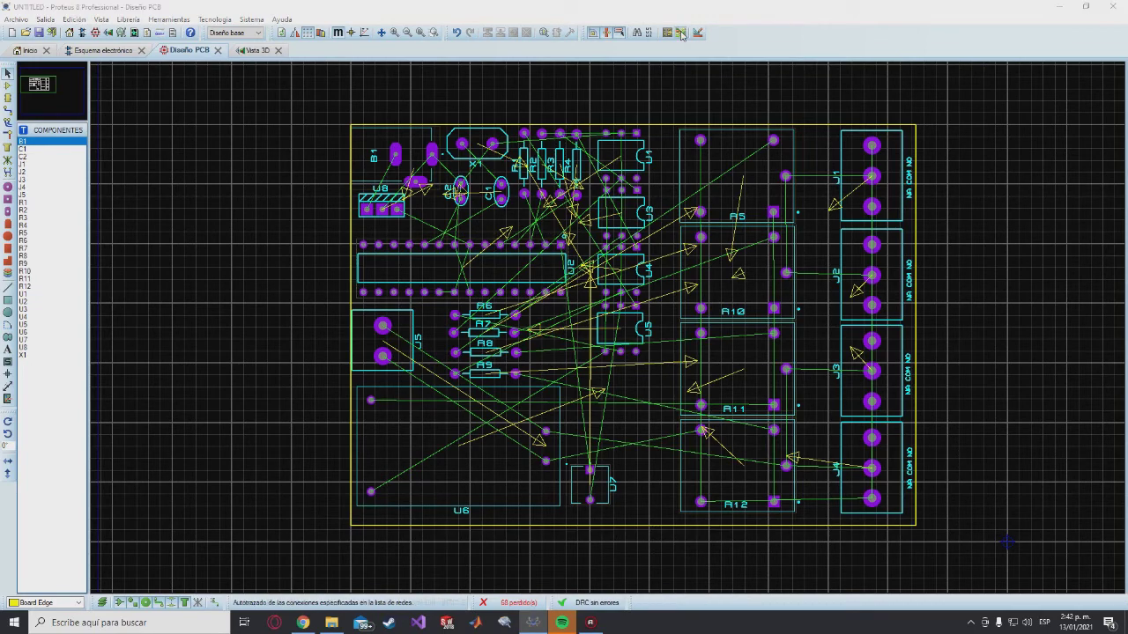
# Keep the Auto-router's 0.3mm grid and 50-pass settings and start routing all connections
pyautogui.moveTo(515, 191); pyautogui.dragTo(174, 98)
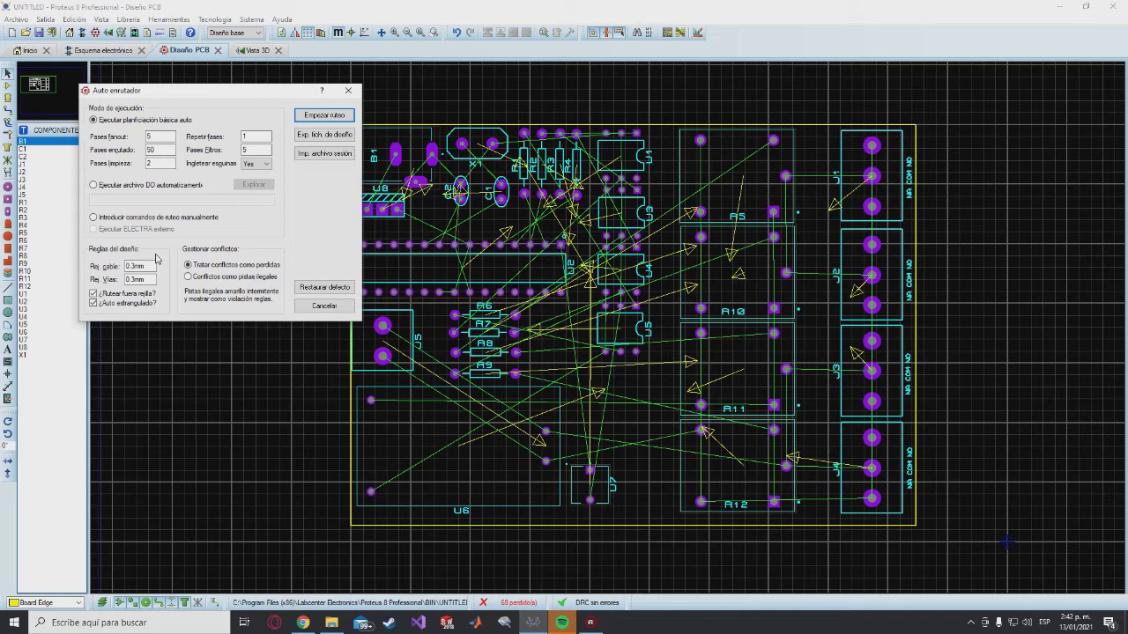
pyautogui.click(137, 266)
pyautogui.click(325, 117)
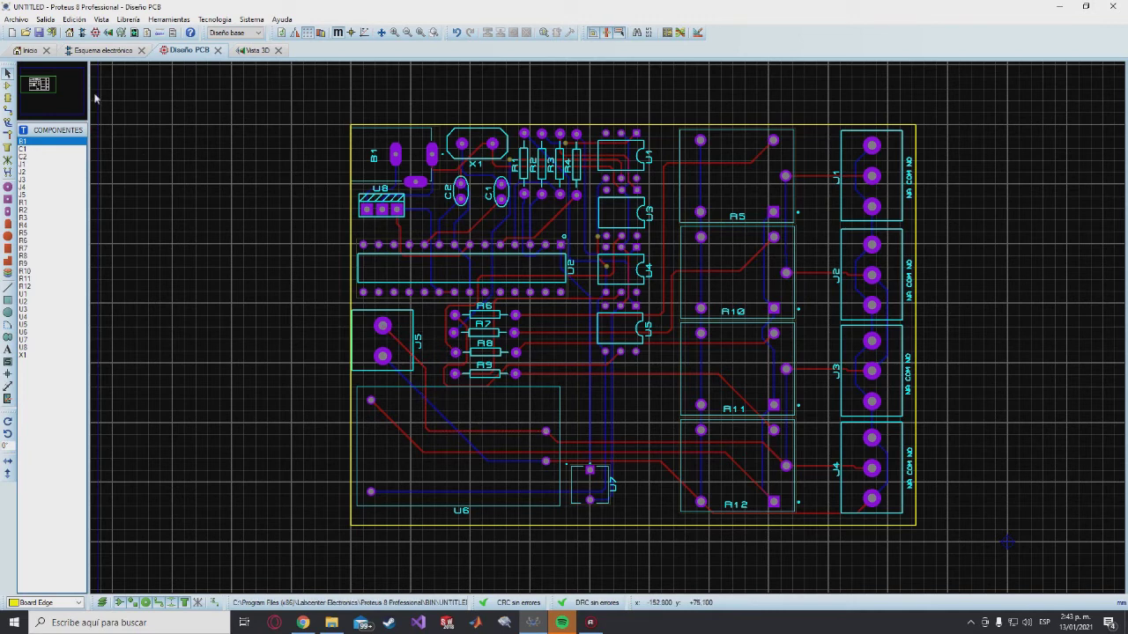
# Render the auto-routed relay board in the Vista 3D view, showing its four relays and terminal blocks
pyautogui.click(251, 50)
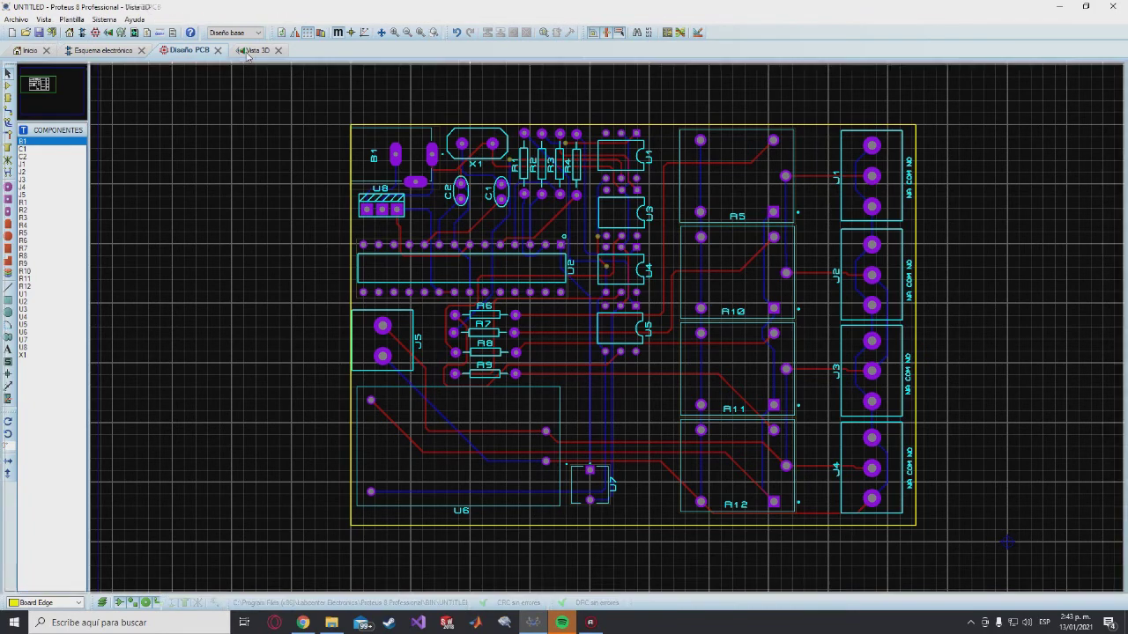